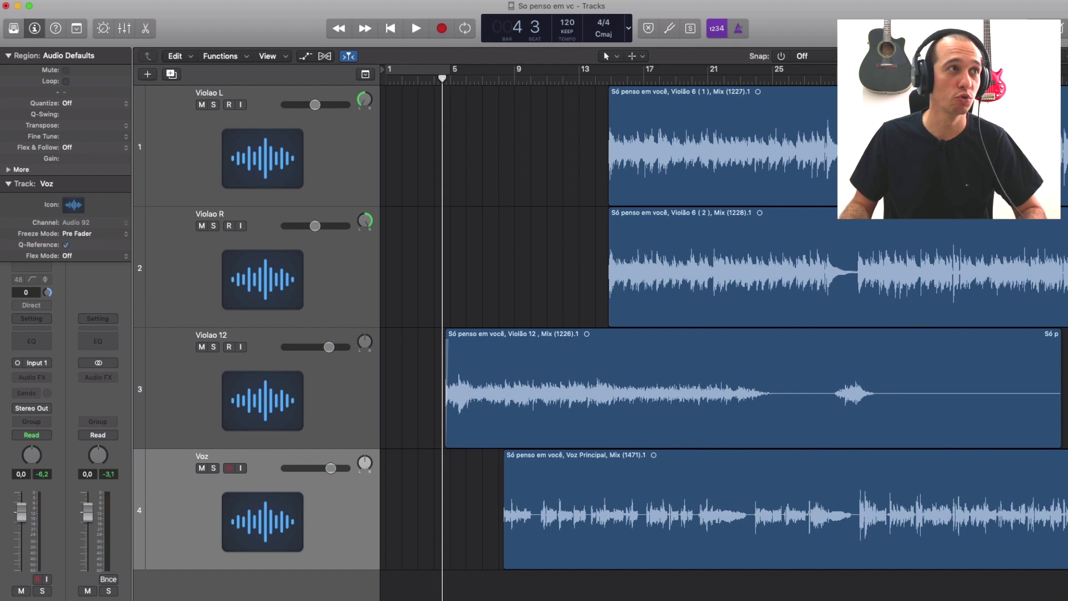
- Select the Violao L, Violao R, Violao 12 and Voz tracks one after another to review the arrangement
click(357, 170)
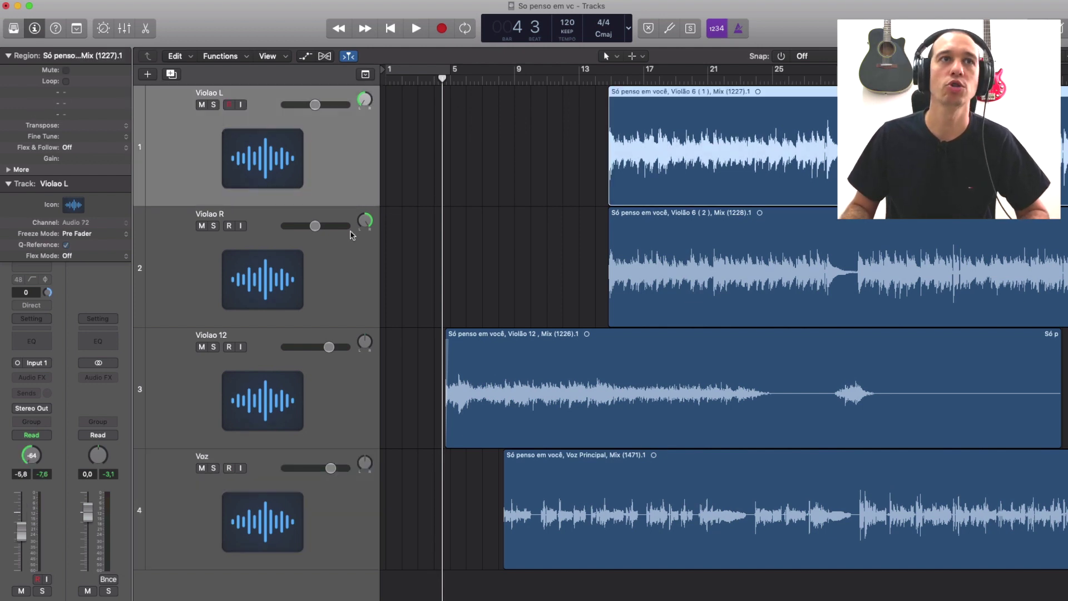
click(338, 266)
click(334, 170)
click(334, 254)
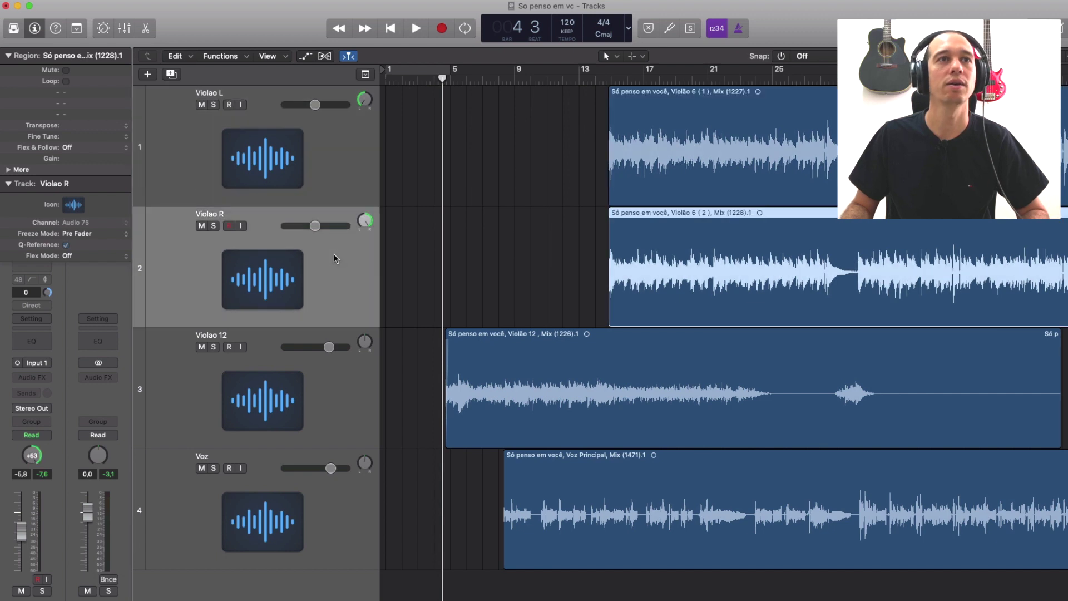
click(341, 392)
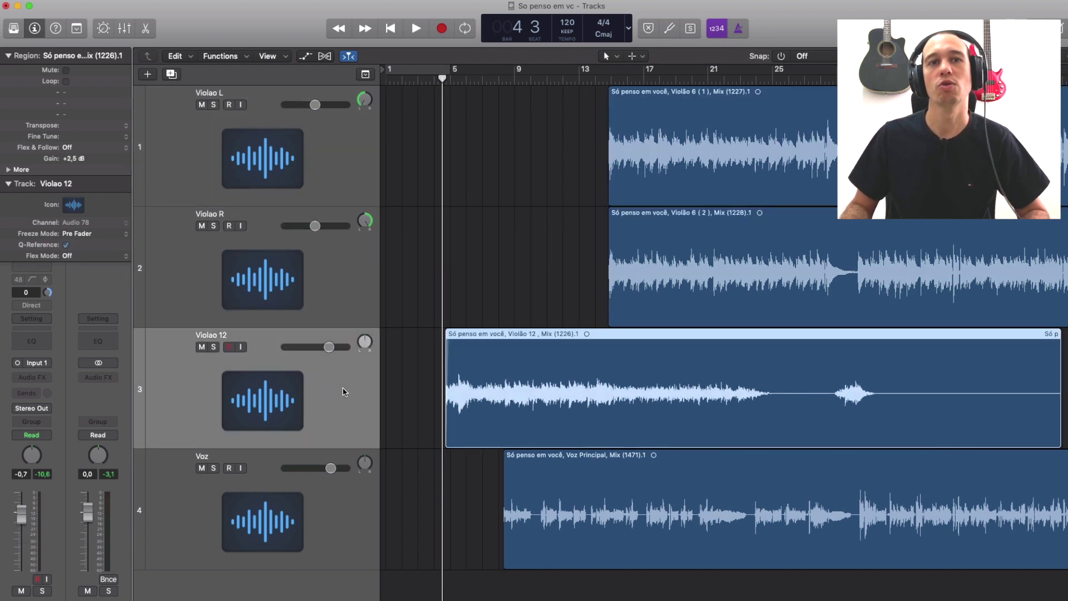
click(341, 522)
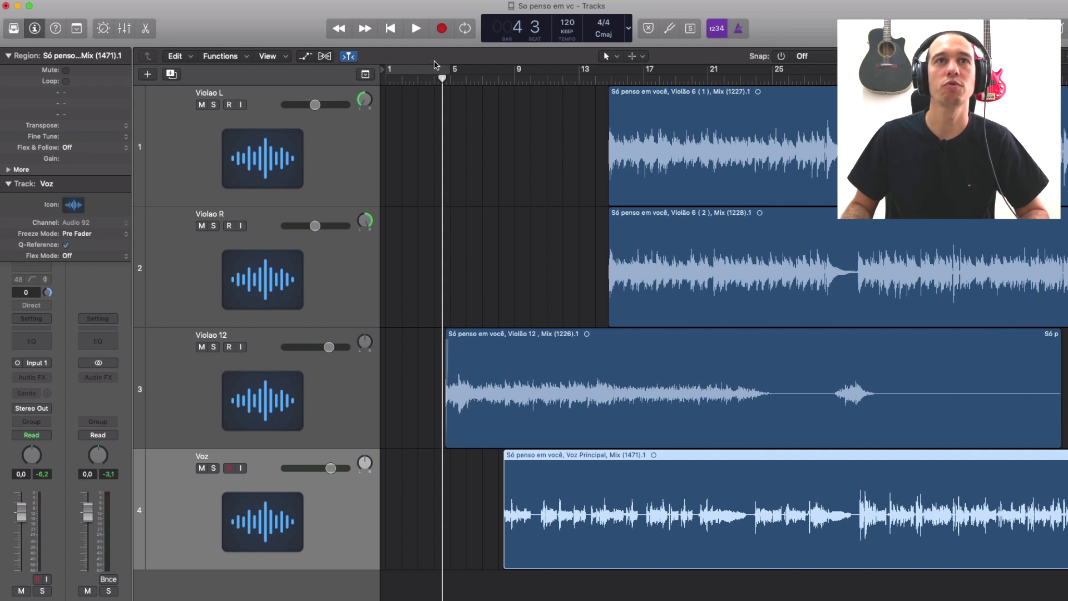
- Play the song from bar 5 to about bar 23 and slightly lower the Violao 12 track's volume during playback
key(period)
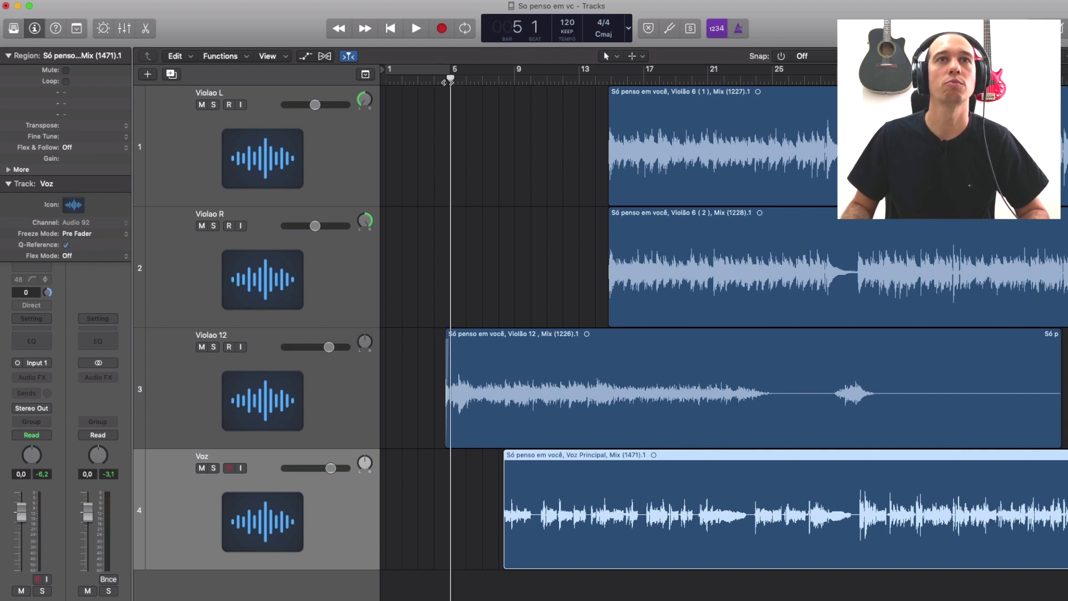
key(space)
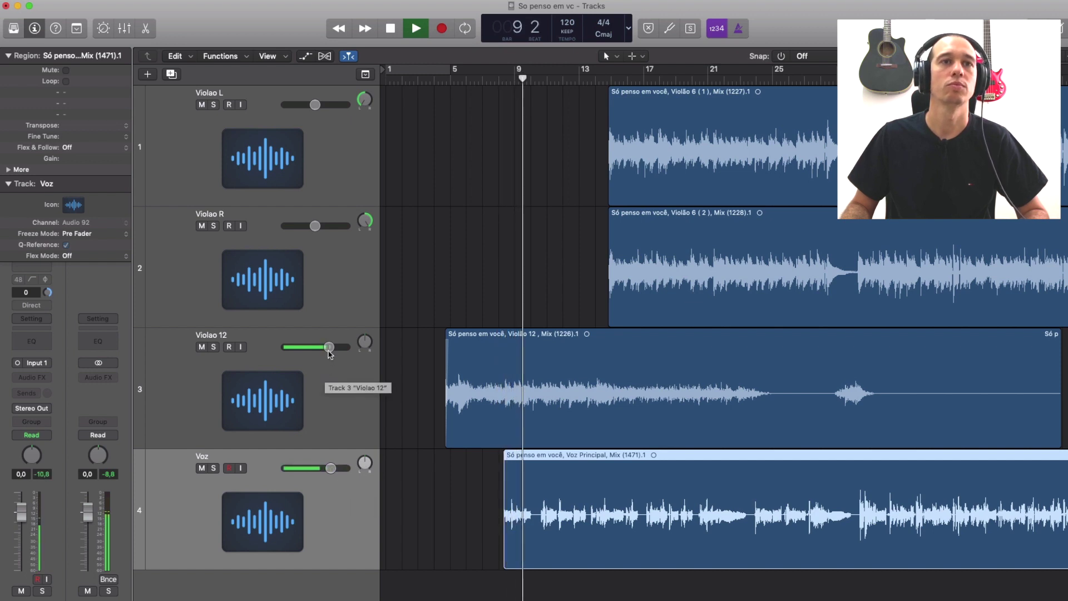
drag(329, 348, 321, 349)
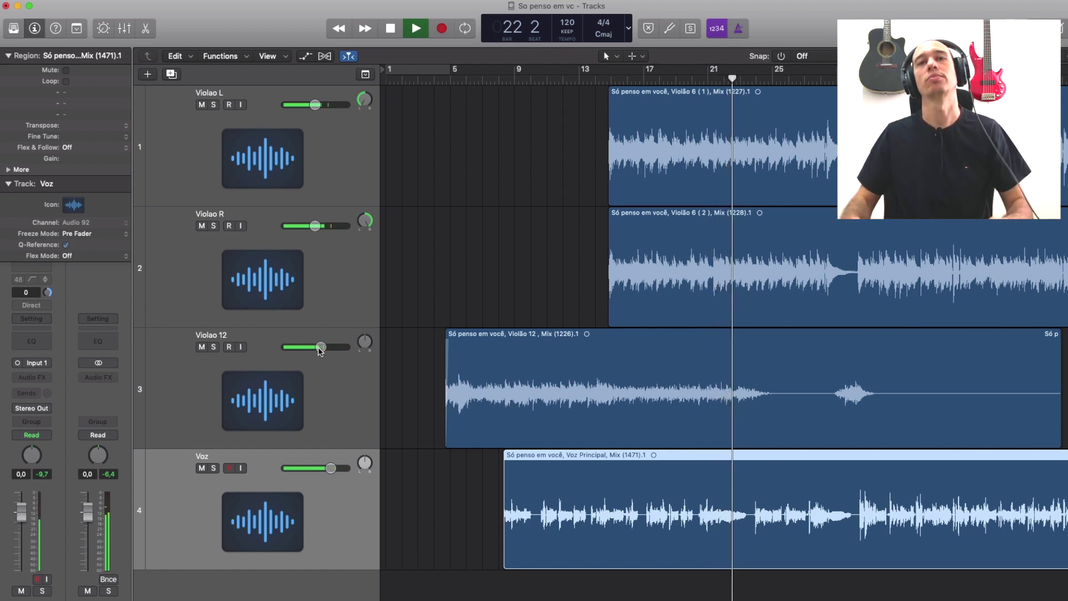
key(space)
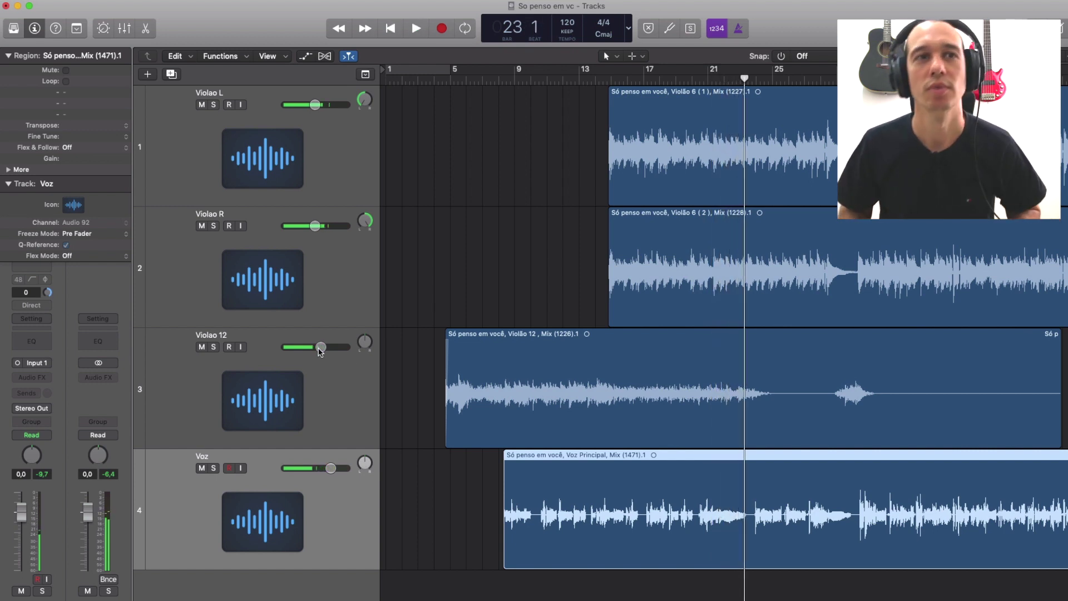
- Advance the playhead bar by bar to bar 31, near the louder start of the vocal's last section
scroll(573, 107, right, 1)
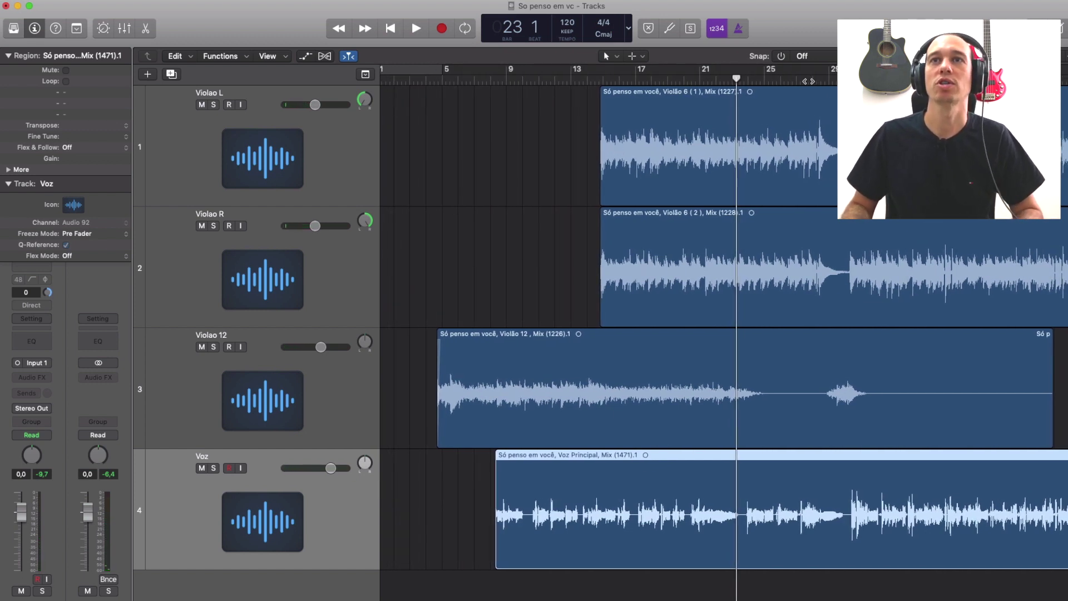
key(period)
key(period)
key(period)
key(period)
key(period)
key(period)
key(period)
key(period)
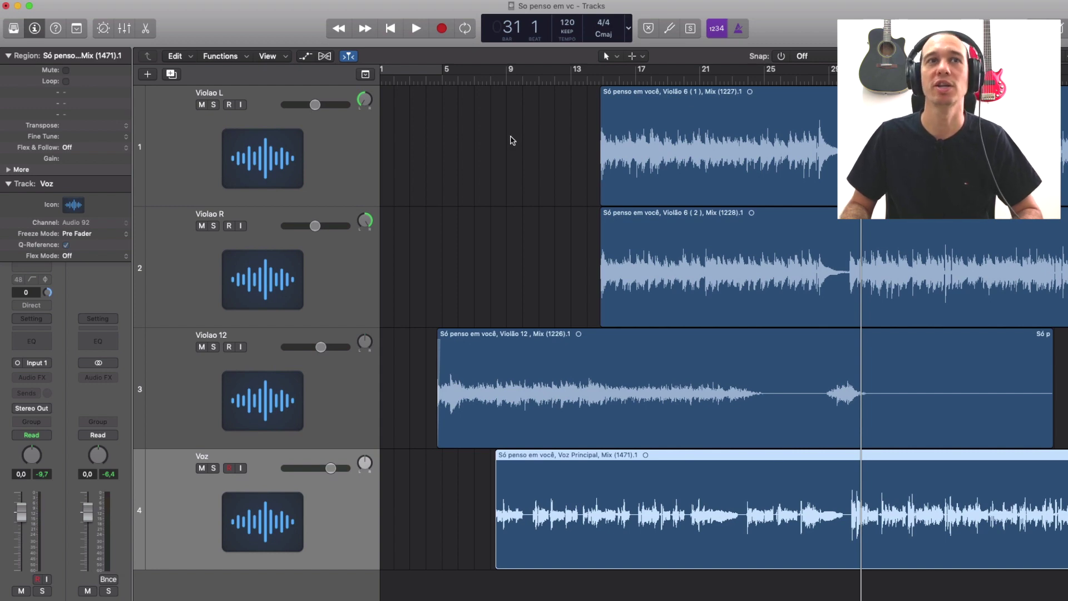
- Enlarge the Voz track and colour both its header and its vocal region red
key(super+Down)
key(super+Down)
key(super+Down)
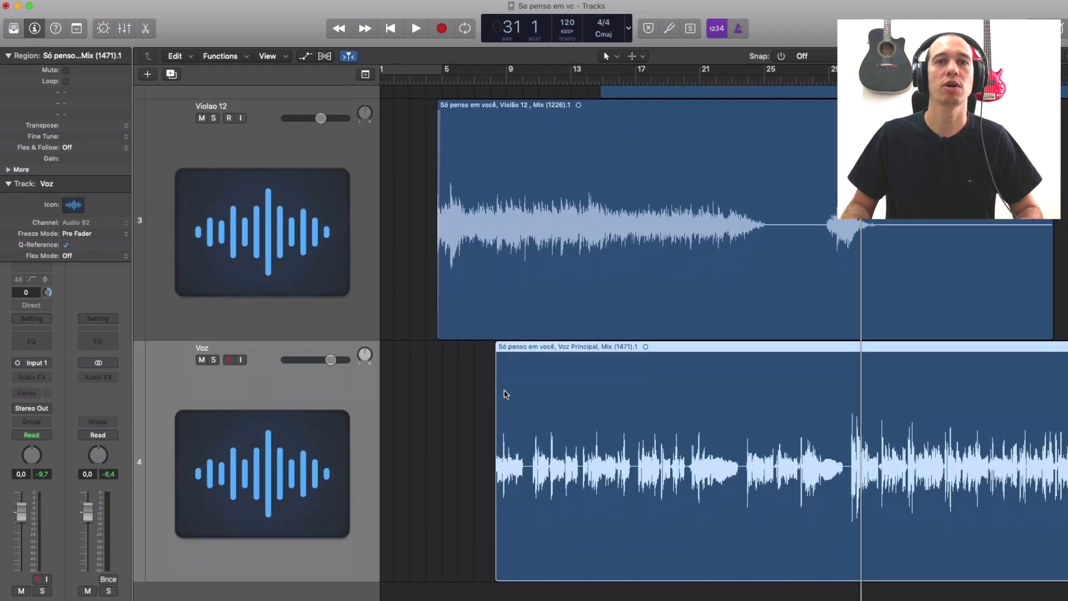
scroll(505, 394, down, 3)
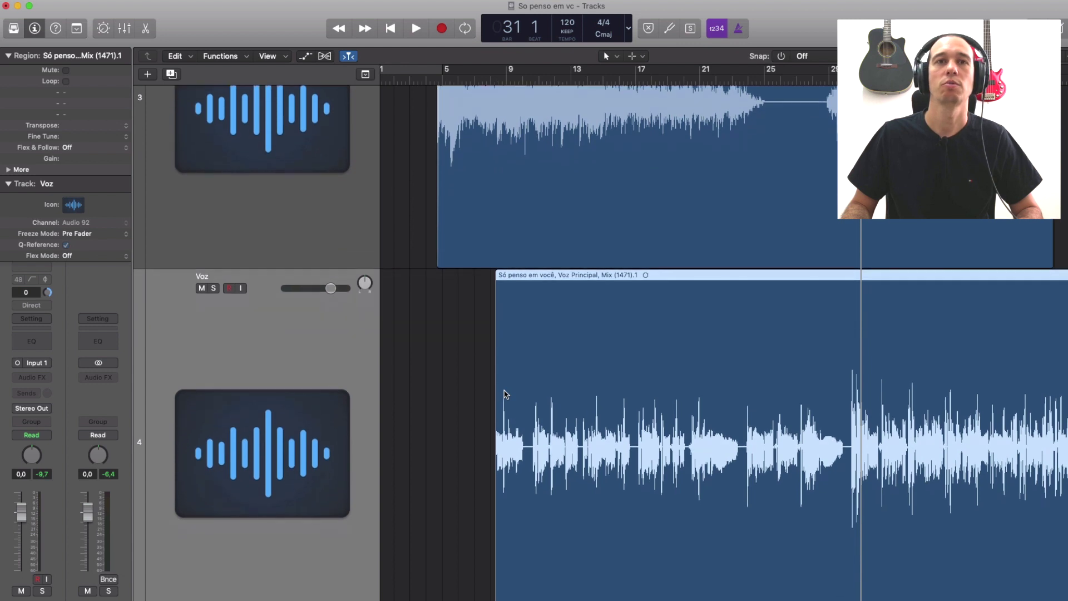
right_click(296, 314)
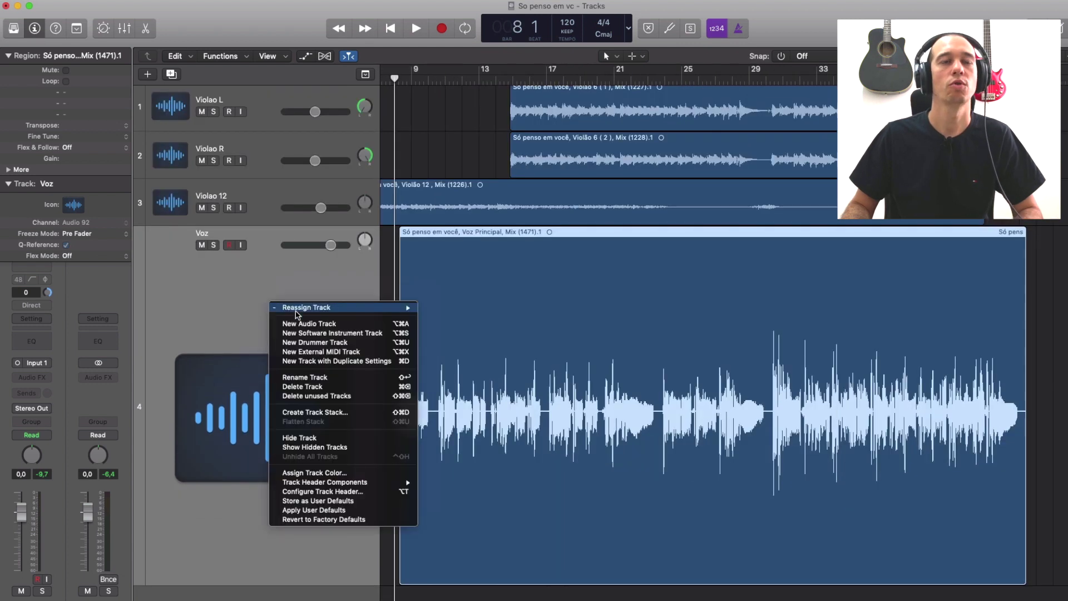
click(349, 473)
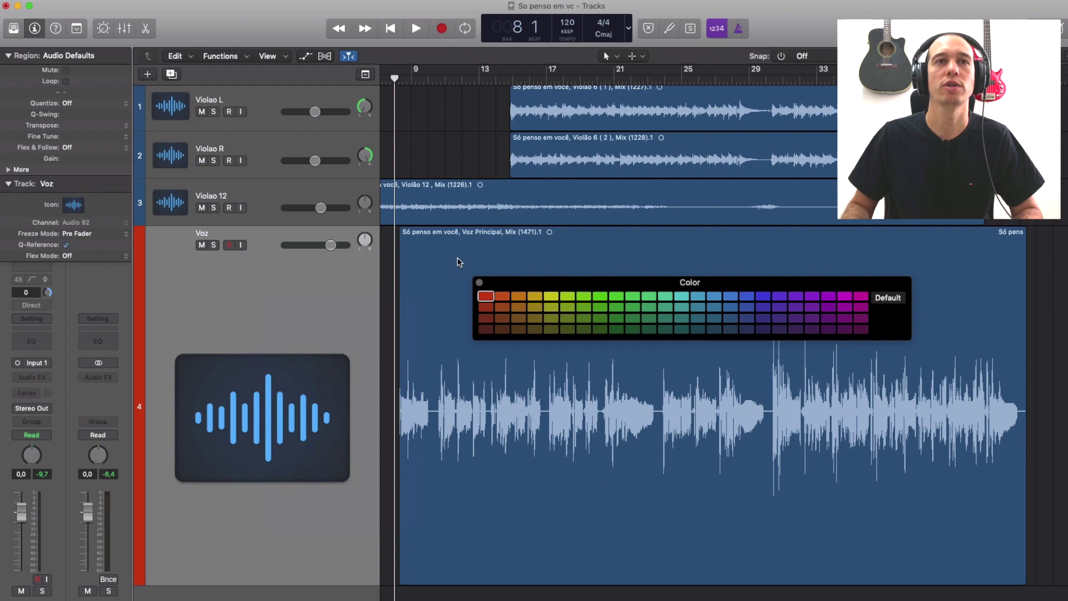
click(482, 262)
click(486, 297)
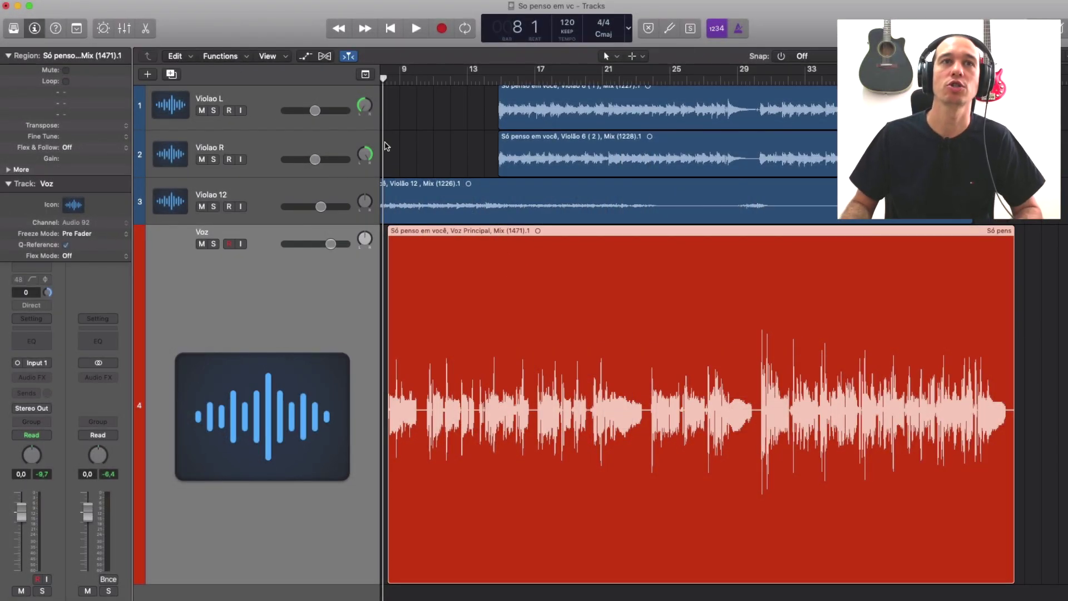
- Play the vocal phrase from just after bar 30 to bar 33 with its waveform enlarged to check its level
drag(383, 89, 765, 86)
key(super+Right)
key(super+Right)
key(super+Right)
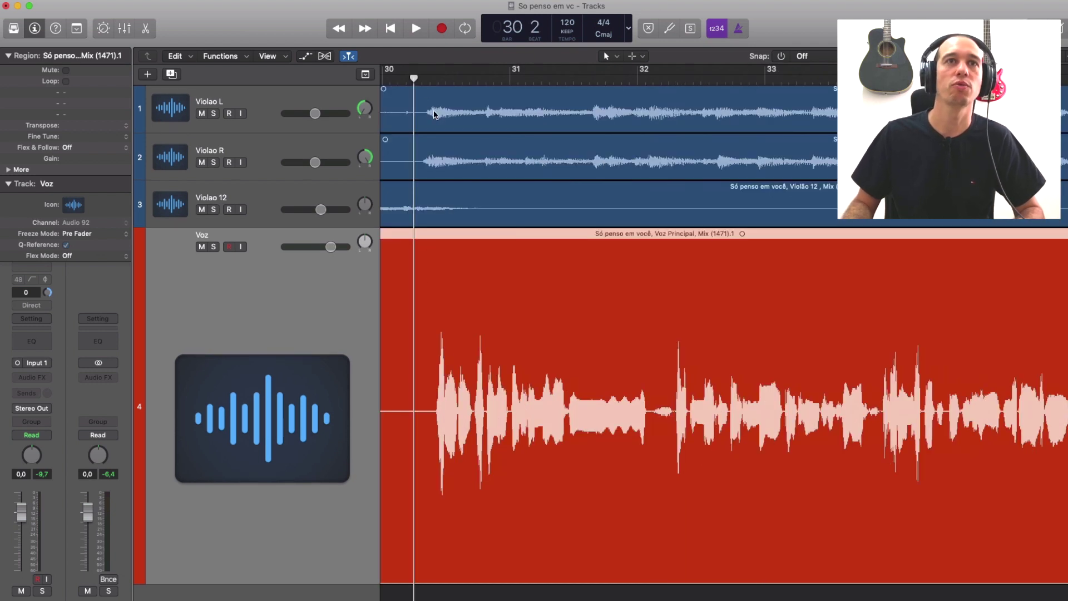
key(space)
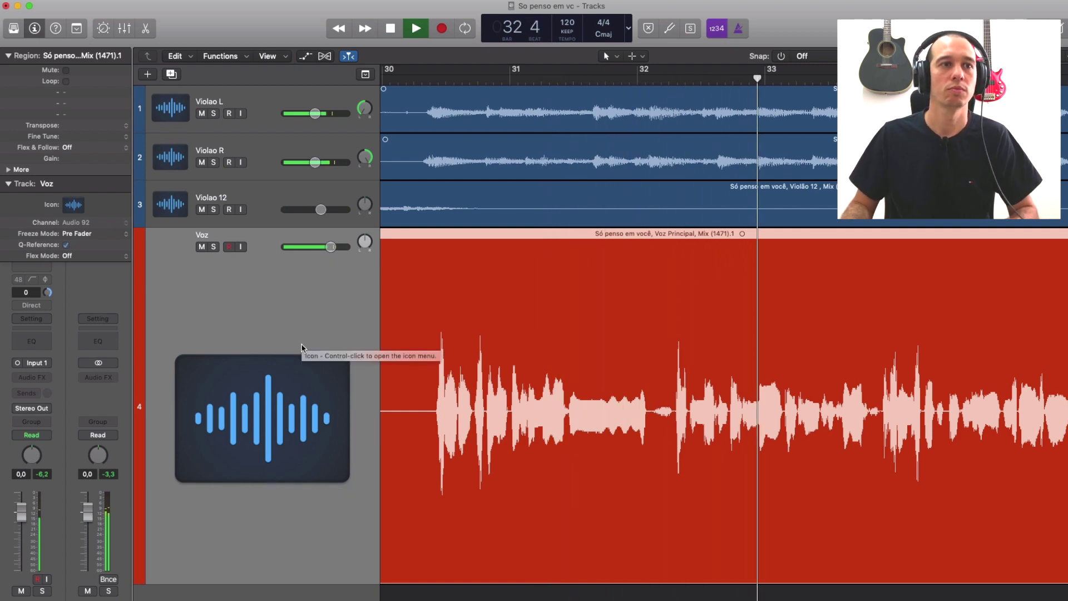
key(space)
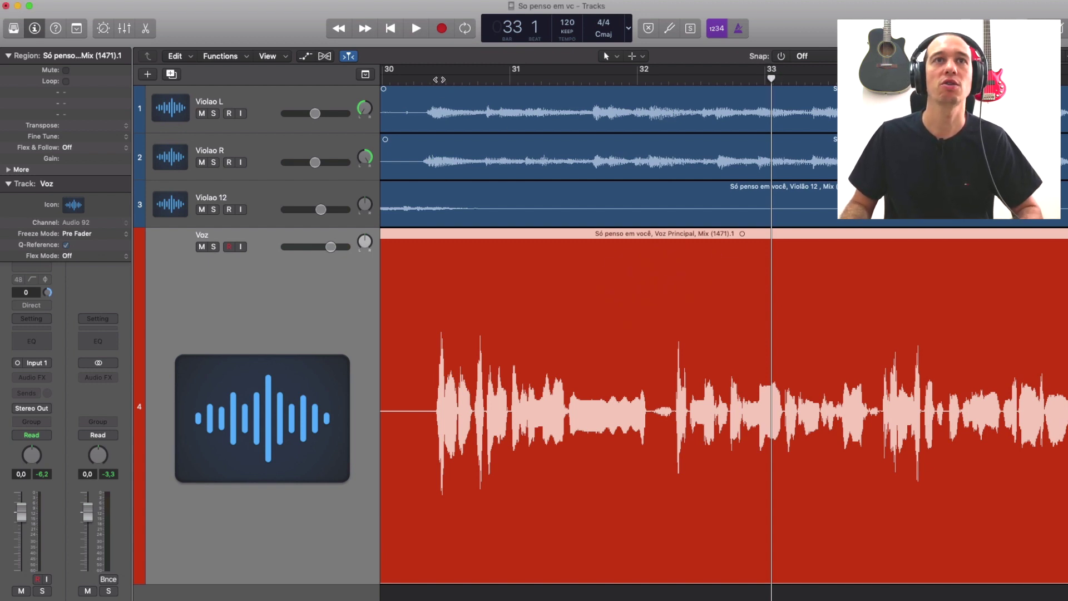
- Raise the Voz region's gain in stages until no gain change is applied, and replay the phrase from bar 30
click(445, 79)
drag(445, 79, 438, 81)
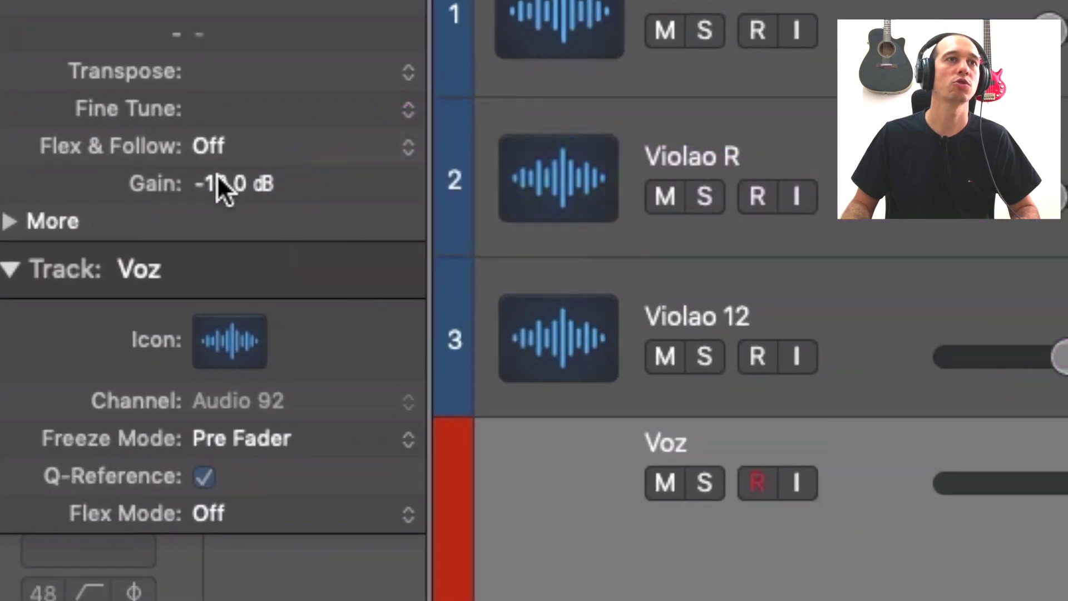
drag(217, 175, 222, 0)
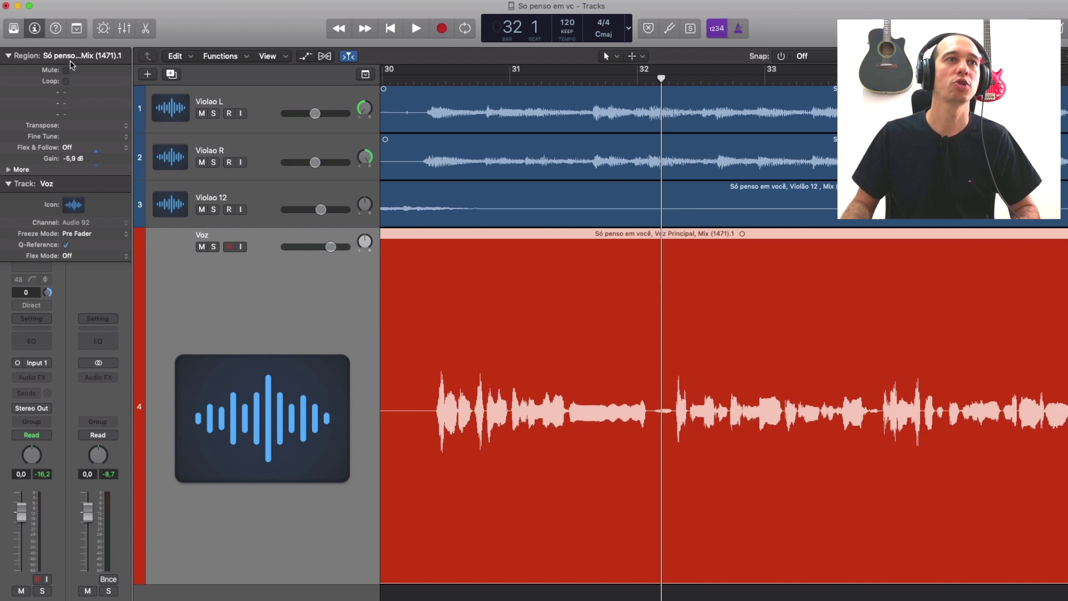
drag(70, 64, 71, 45)
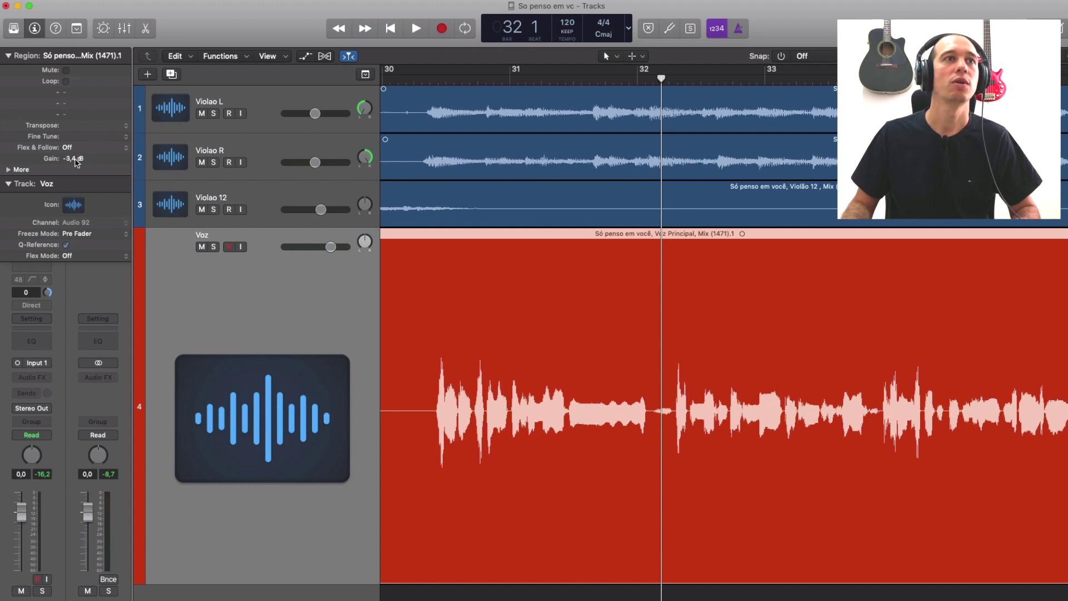
mouse_move(77, 161)
mouse_down()
mouse_move(77, 94)
mouse_move(81, 150)
mouse_up()
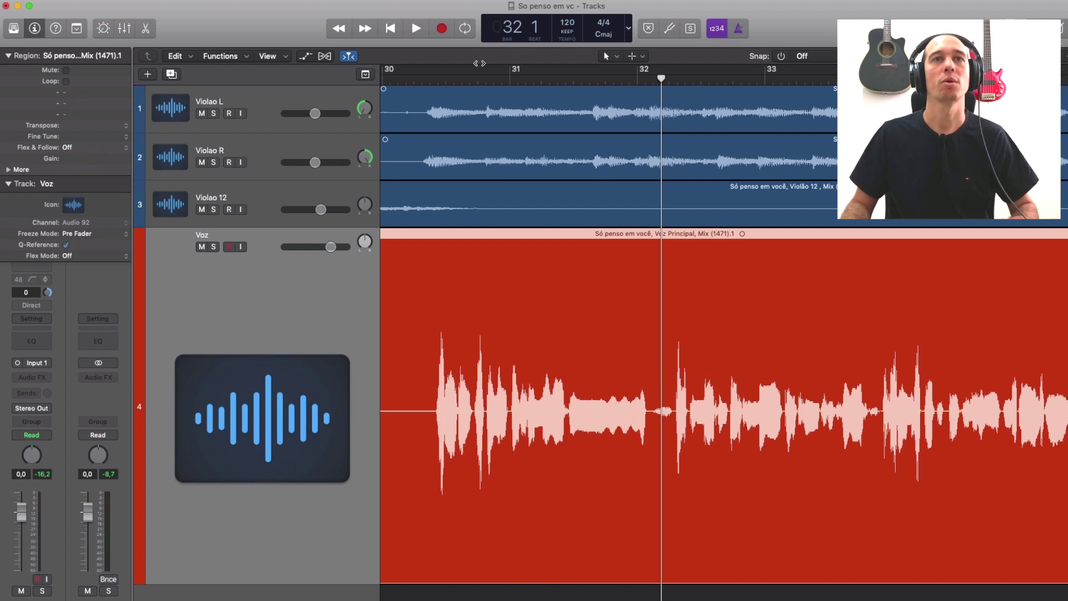
click(430, 80)
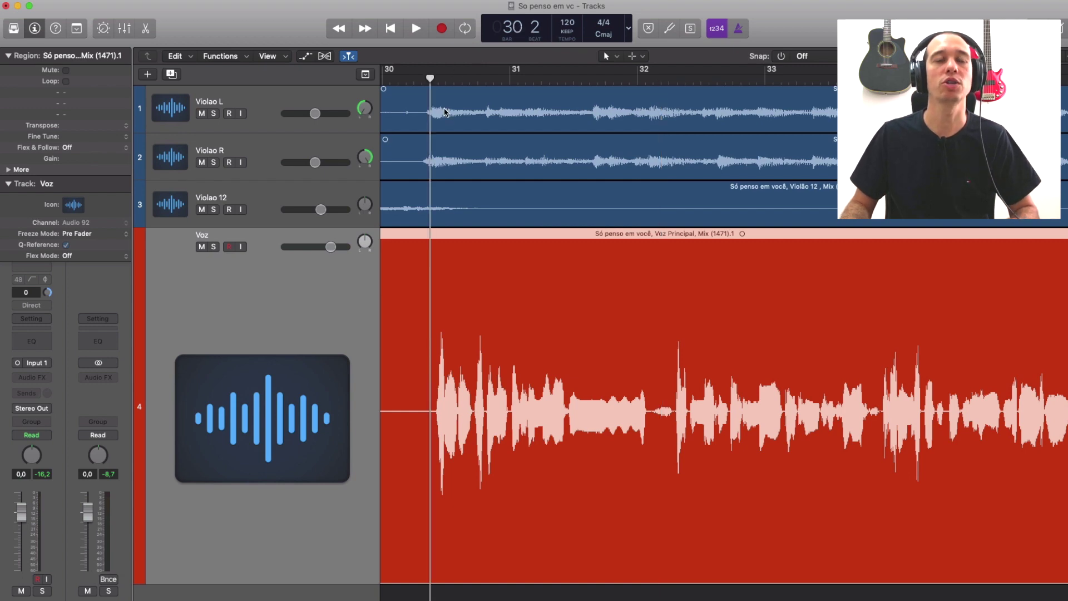
key(space)
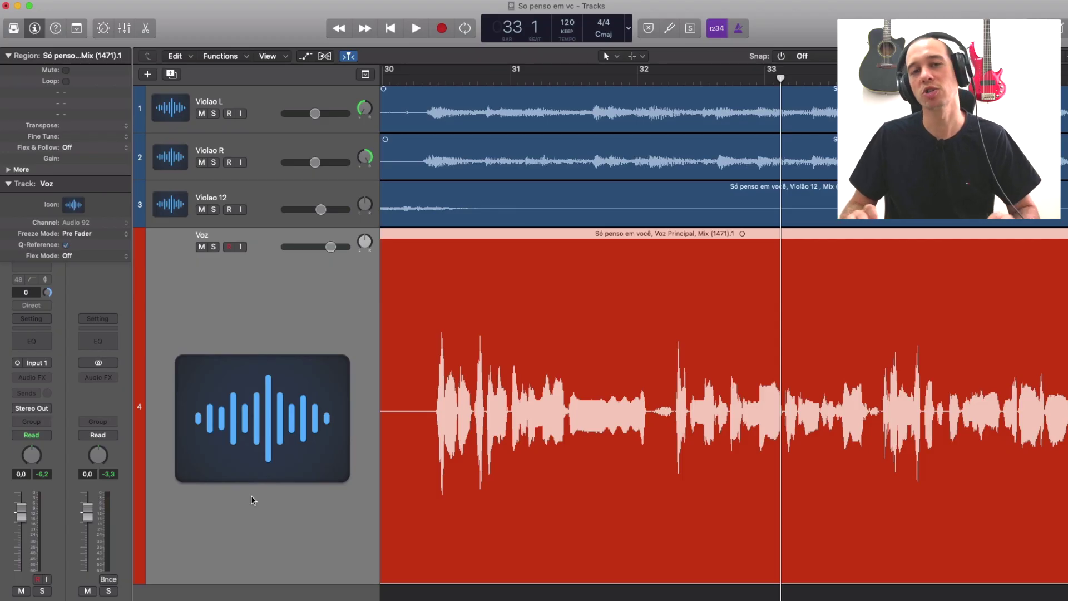
- Find the quieter vocal words around bar 19 on the Voz track and split them off as a separate region
scroll(541, 460, left, 10)
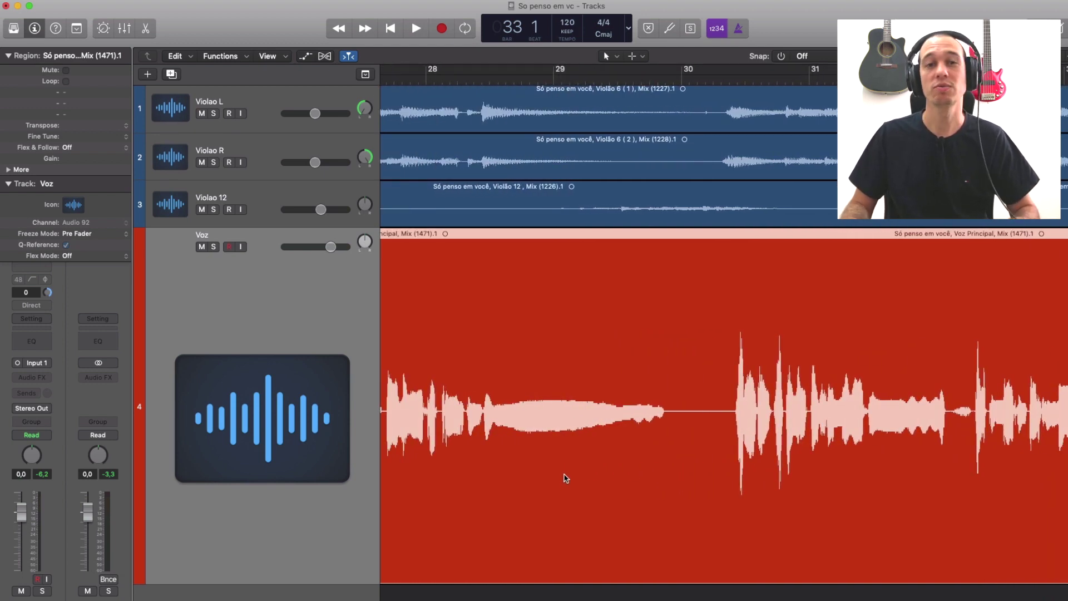
key(super+Left)
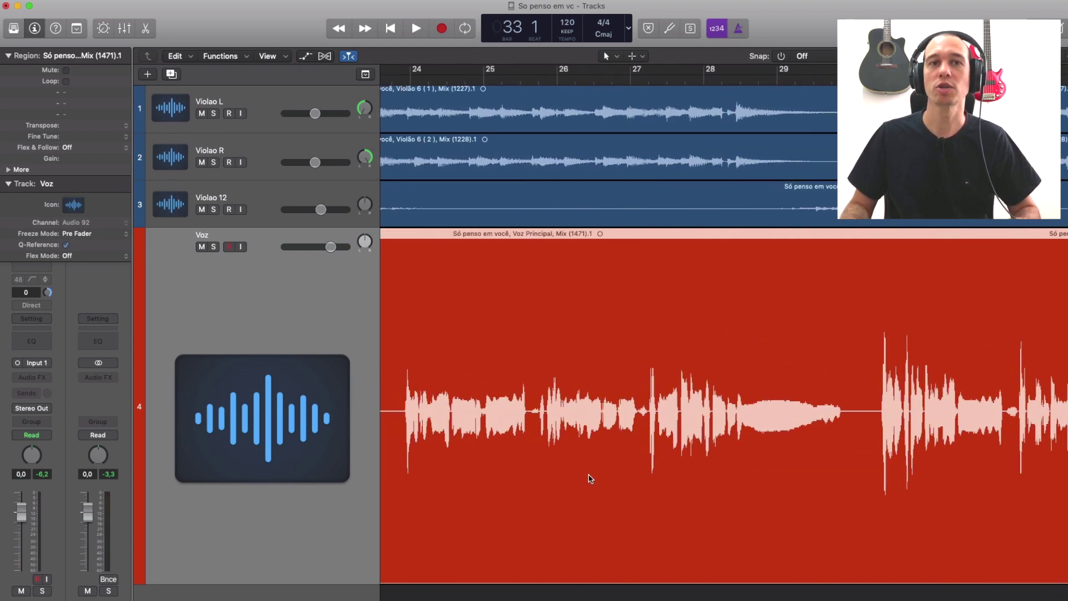
scroll(590, 479, left, 15)
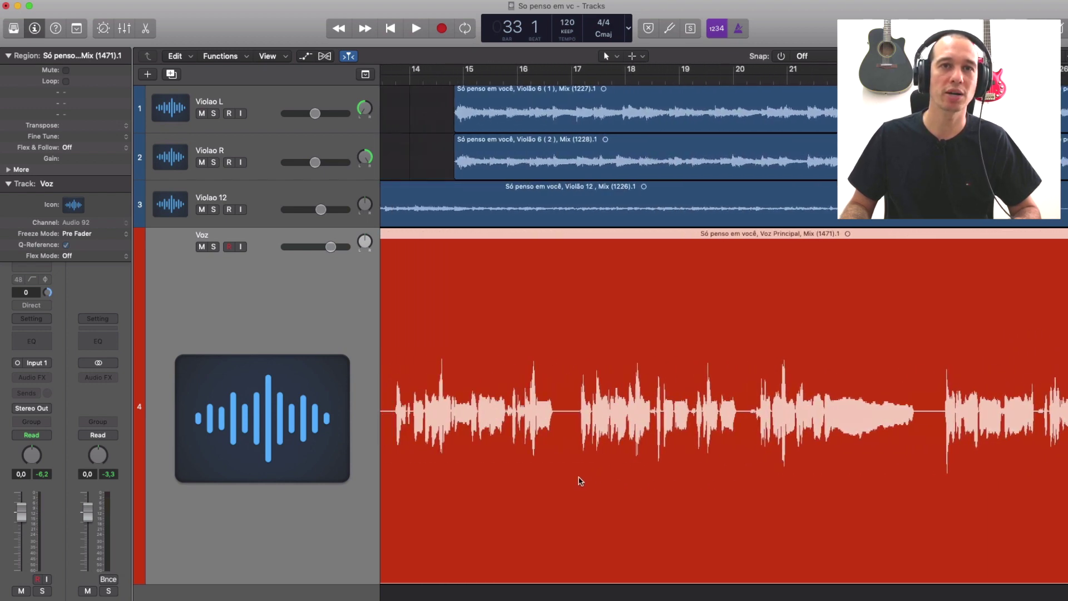
scroll(578, 477, left, 6)
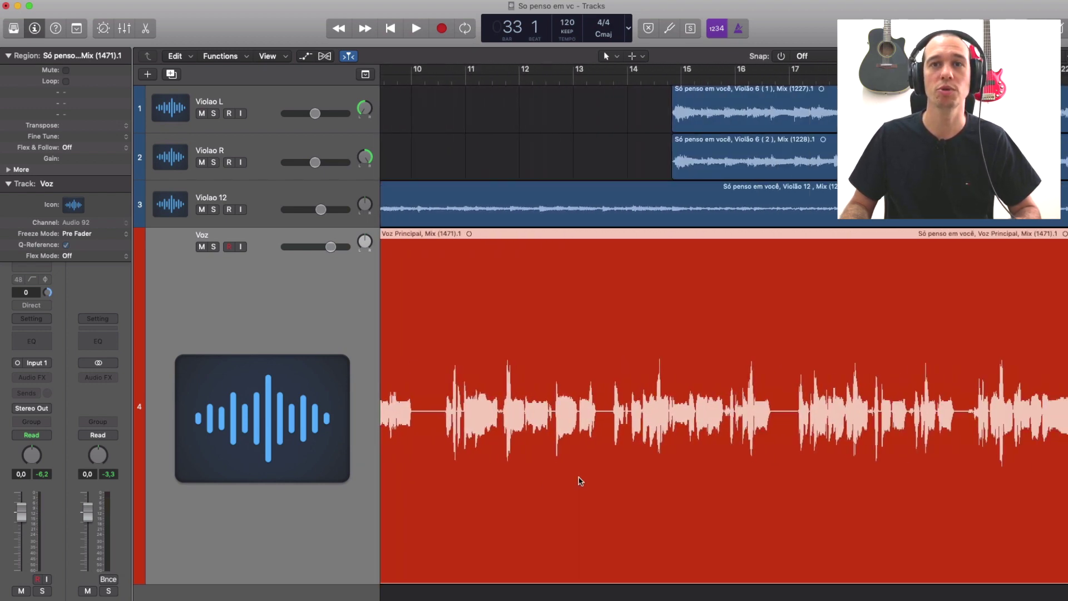
scroll(580, 482, right, 15)
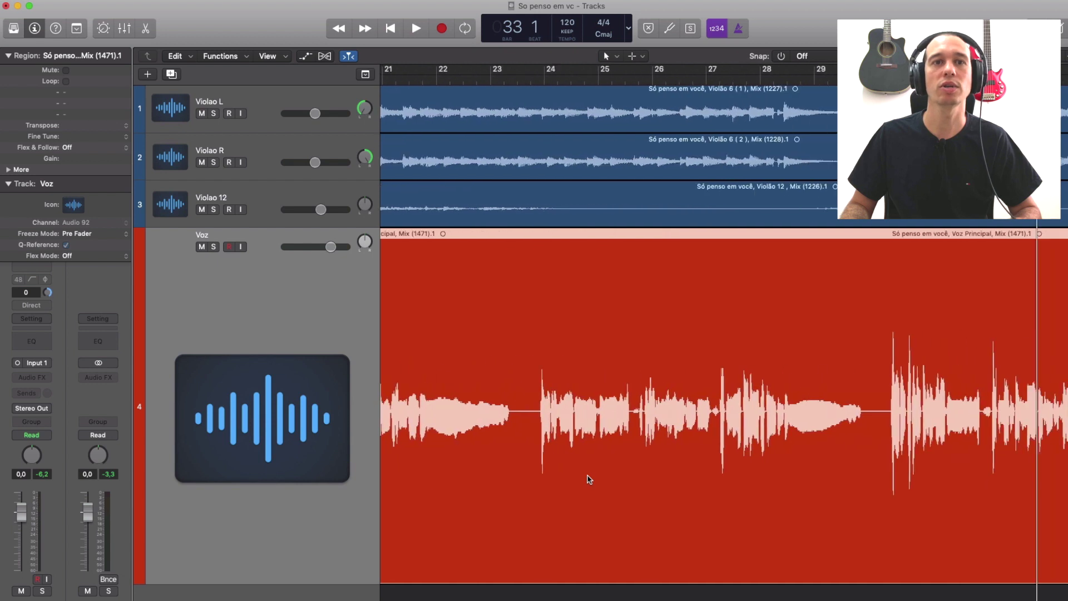
scroll(589, 480, left, 8)
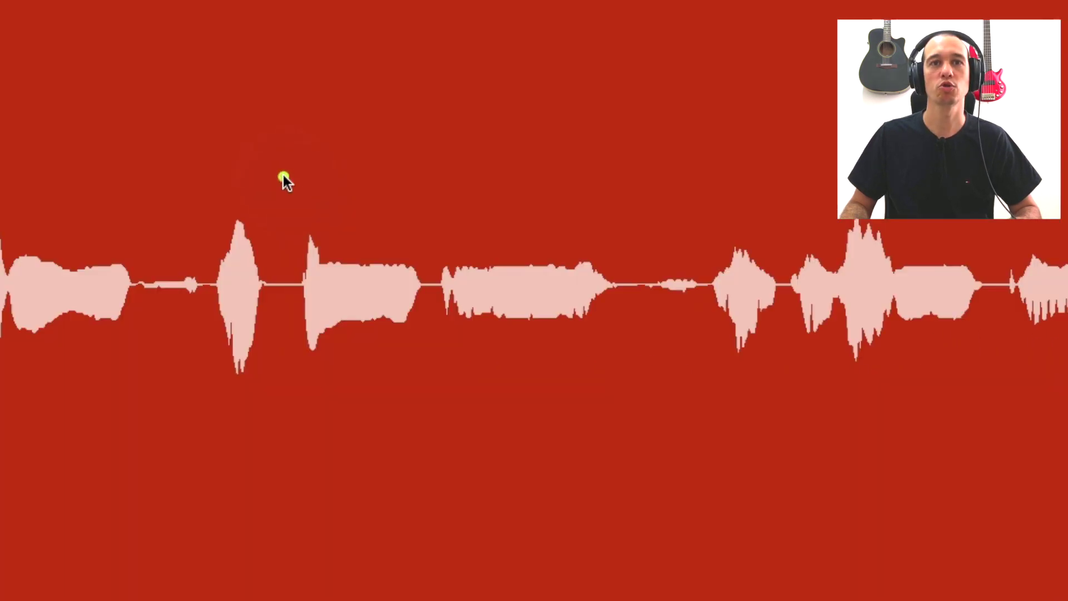
mouse_move(282, 175)
mouse_down()
mouse_move(562, 398)
mouse_move(636, 435)
mouse_up()
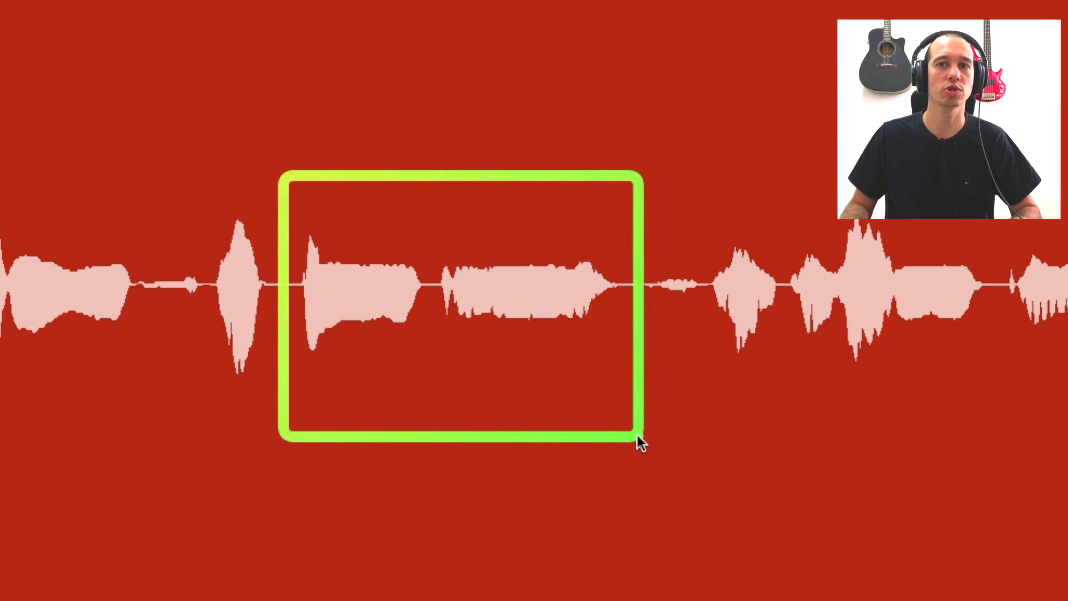
click(604, 412)
drag(287, 300, 641, 303)
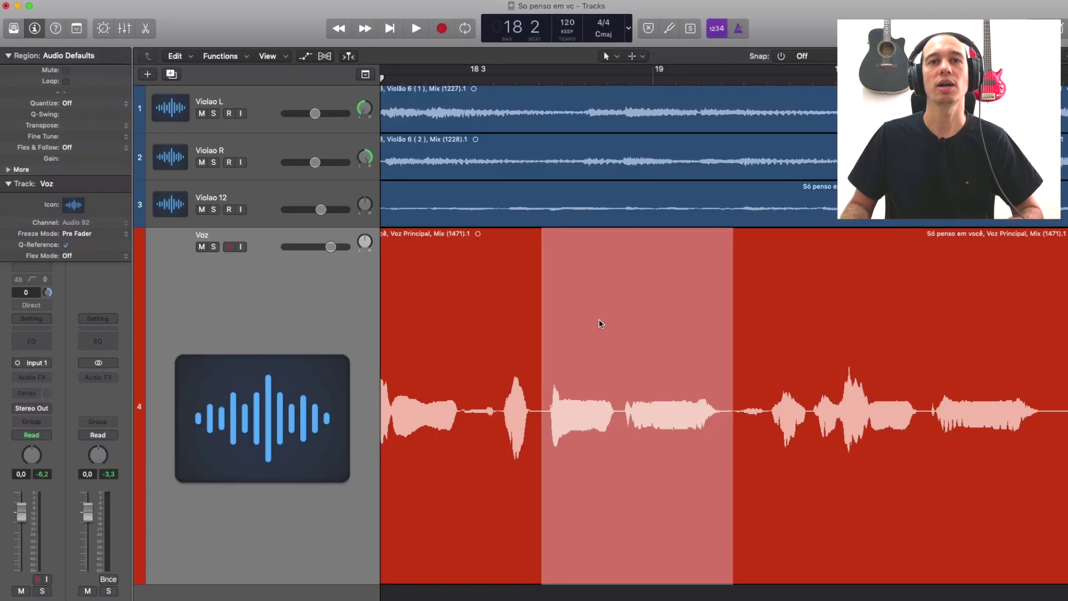
click(394, 121)
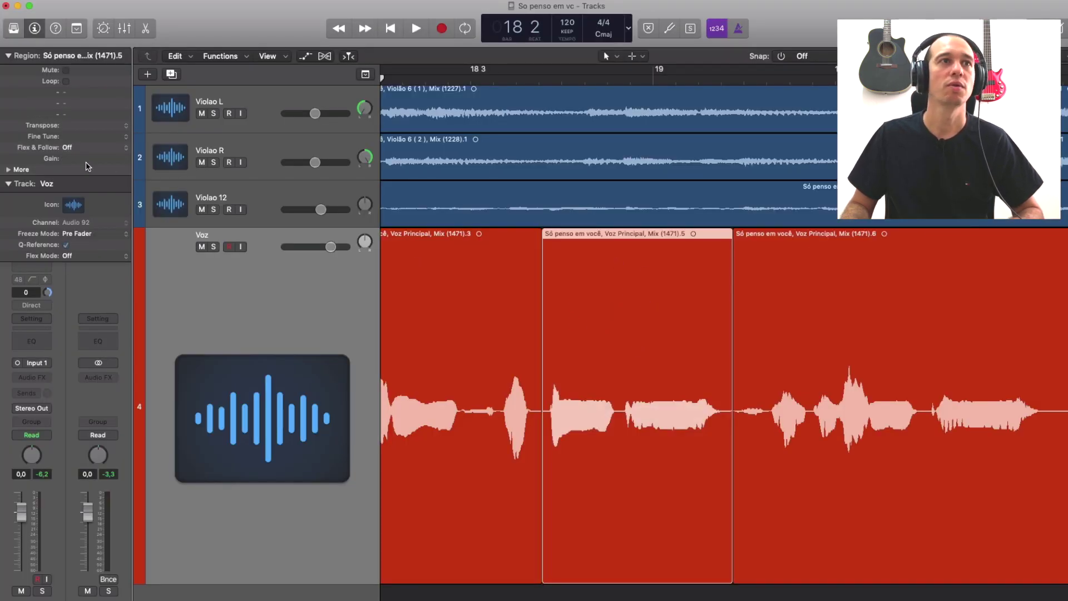
- Set the split-off vocal region's gain to +4.0 dB and play the passage from bar 18
drag(83, 163, 78, 67)
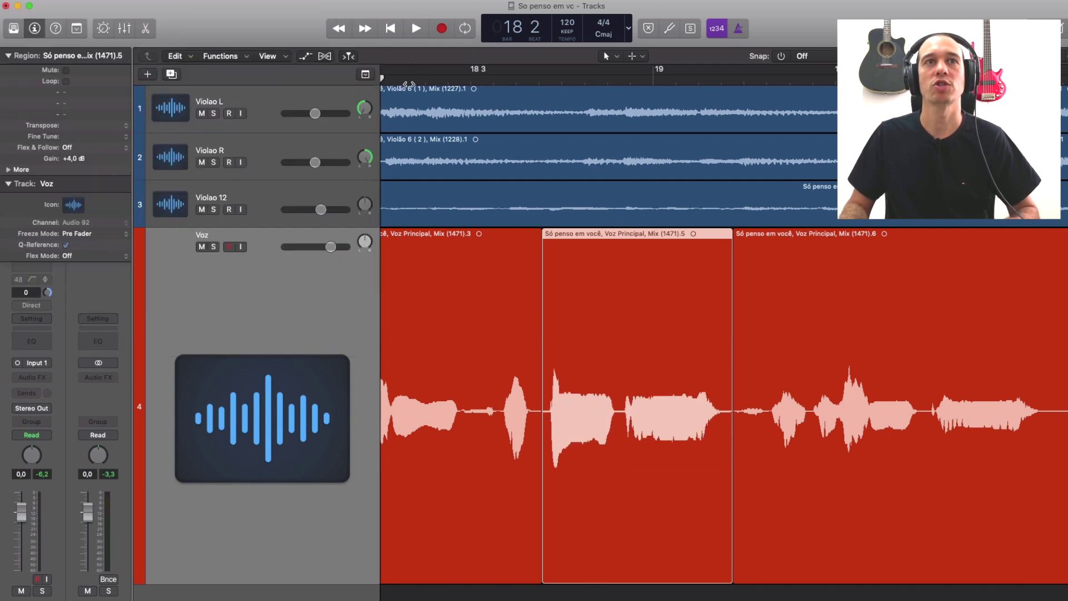
click(403, 81)
key(space)
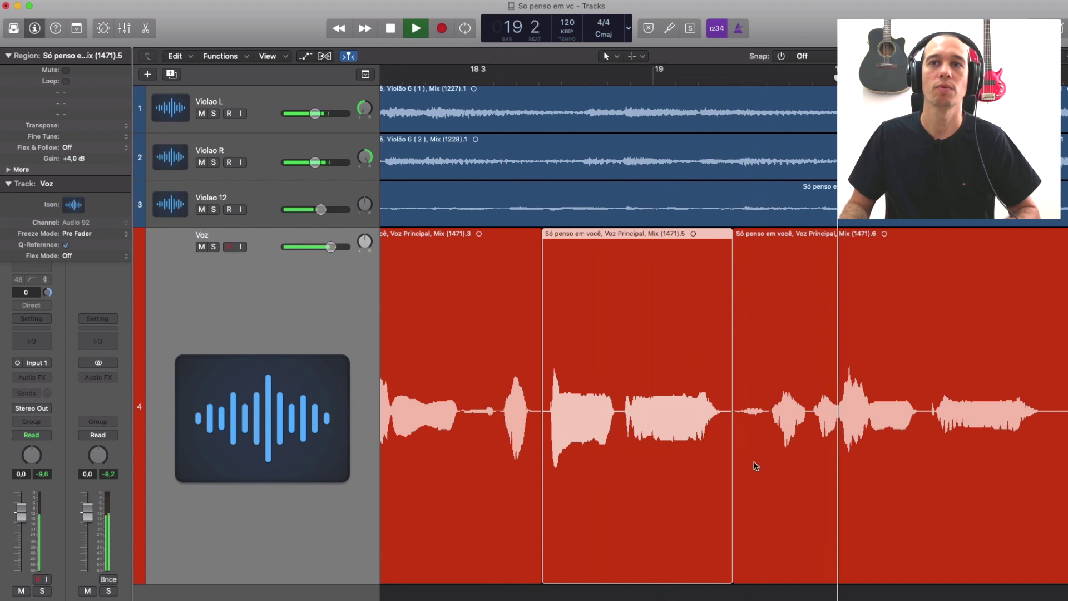
- Stop playback and move the playhead back to the start of the vocal around bar 8
key(space)
scroll(590, 430, left, 10)
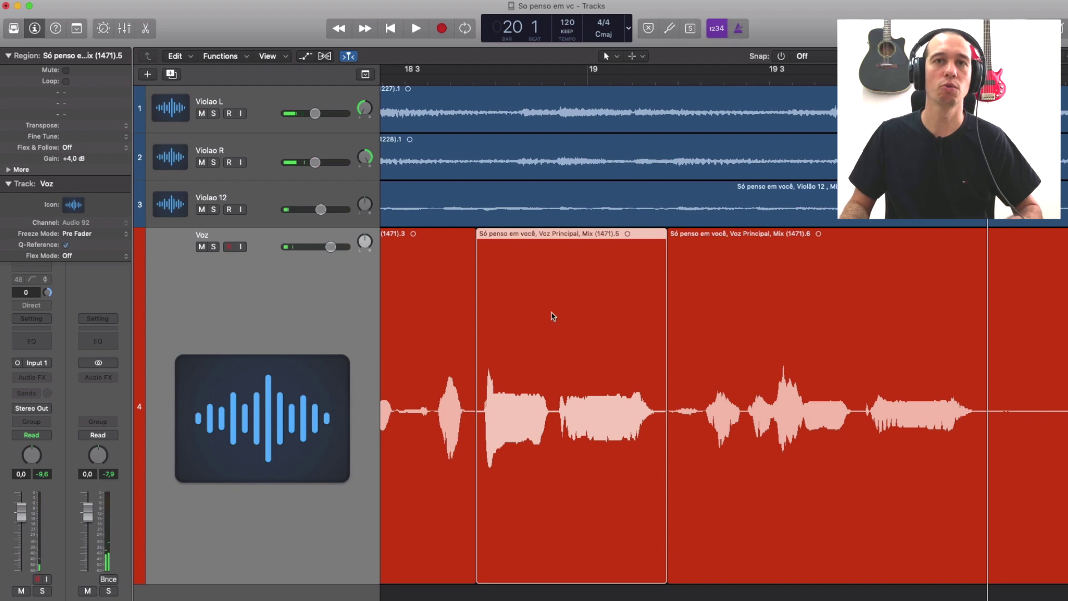
key(super+Left)
key(super+Left)
key(super+Left)
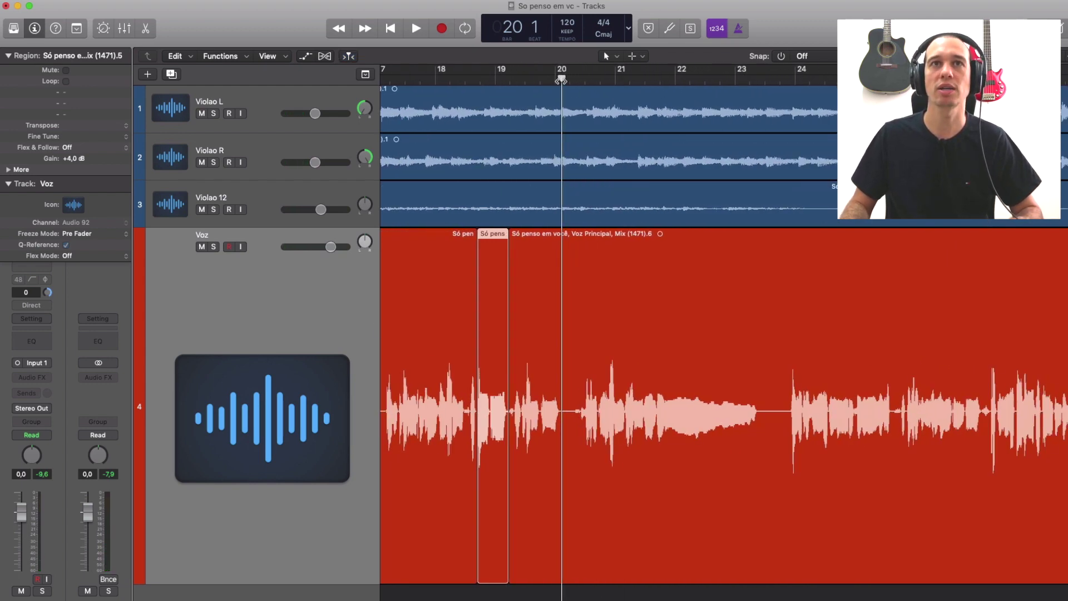
drag(561, 80, 946, 81)
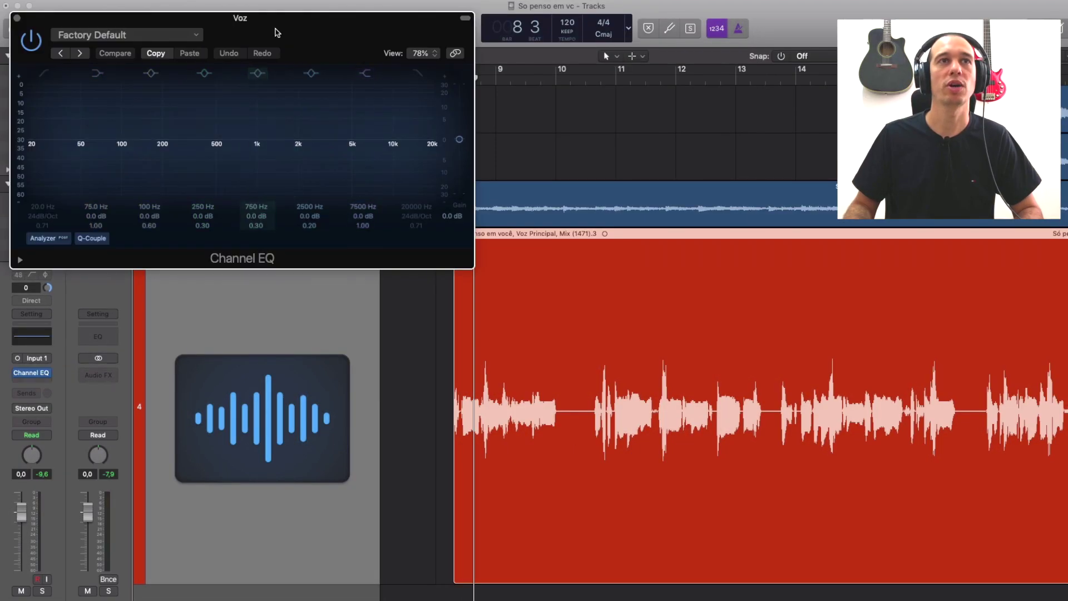
- Play the vocal from around bar 8 and examine its low frequencies in the Channel EQ analyzer
drag(276, 32, 488, 82)
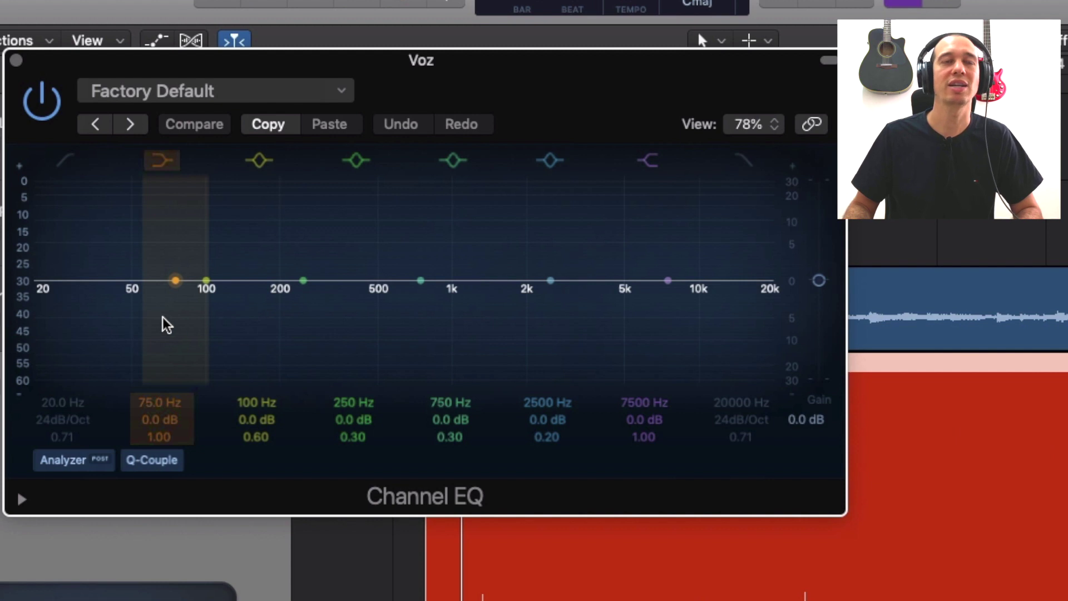
key(space)
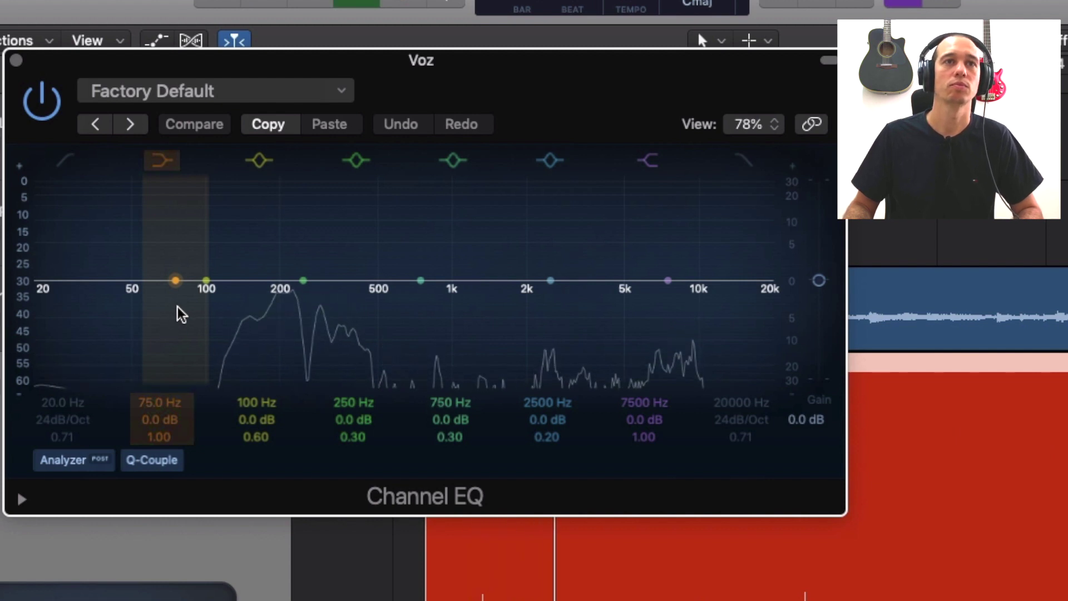
click(251, 332)
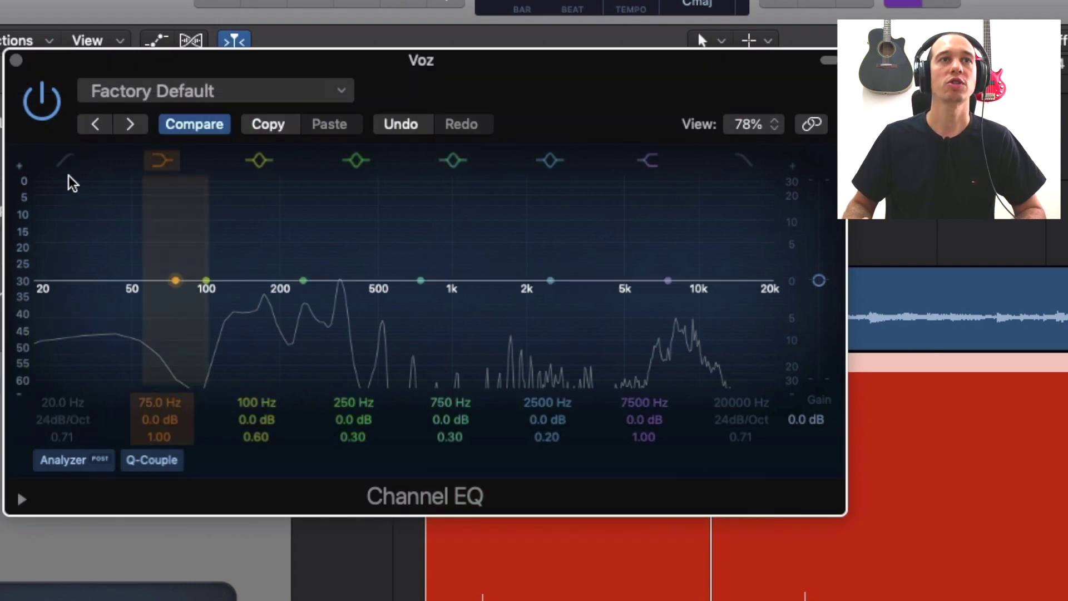
- Enable the Voz Channel EQ's low-cut band and set it to 91 Hz with a 48 dB/Oct slope and 0.60 Q
click(64, 163)
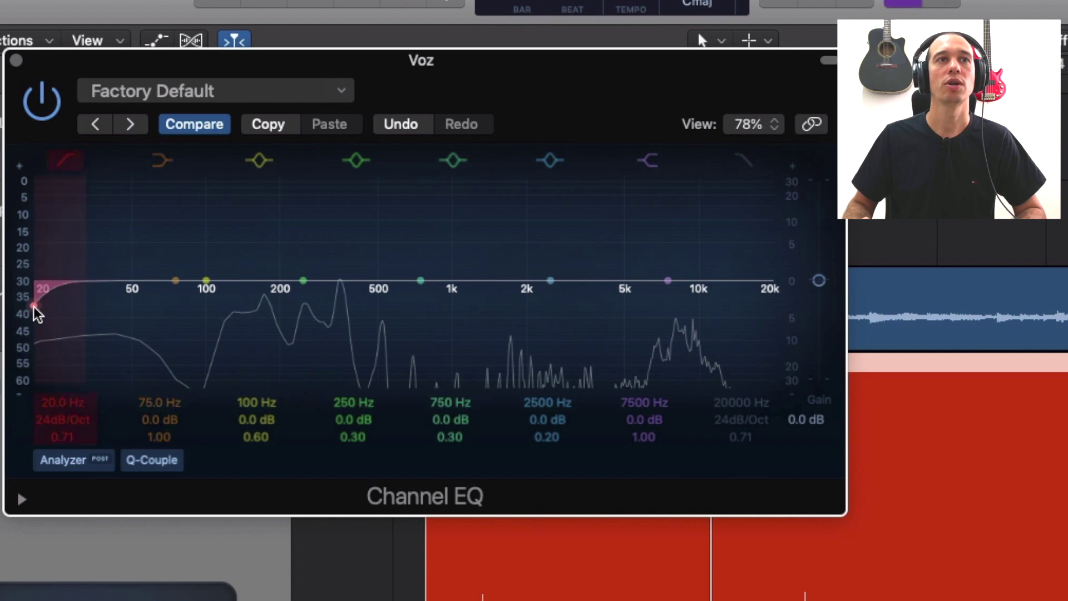
drag(33, 307, 120, 308)
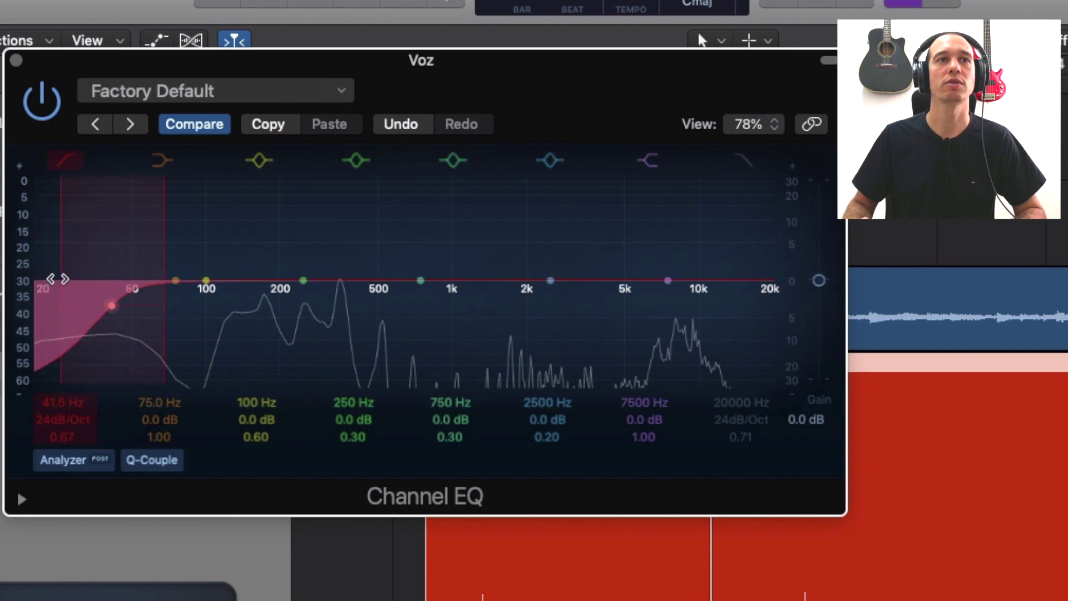
scroll(120, 294, up, 1)
drag(116, 309, 198, 312)
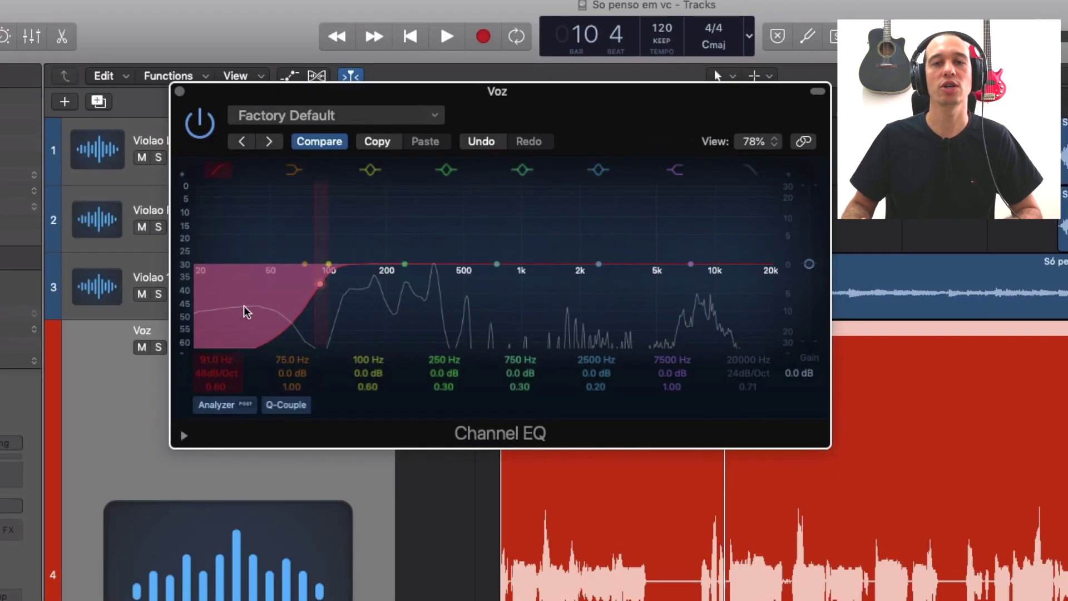
- Play the song from around bar 10 to hear the vocal with the low cut applied
drag(245, 89, 218, 105)
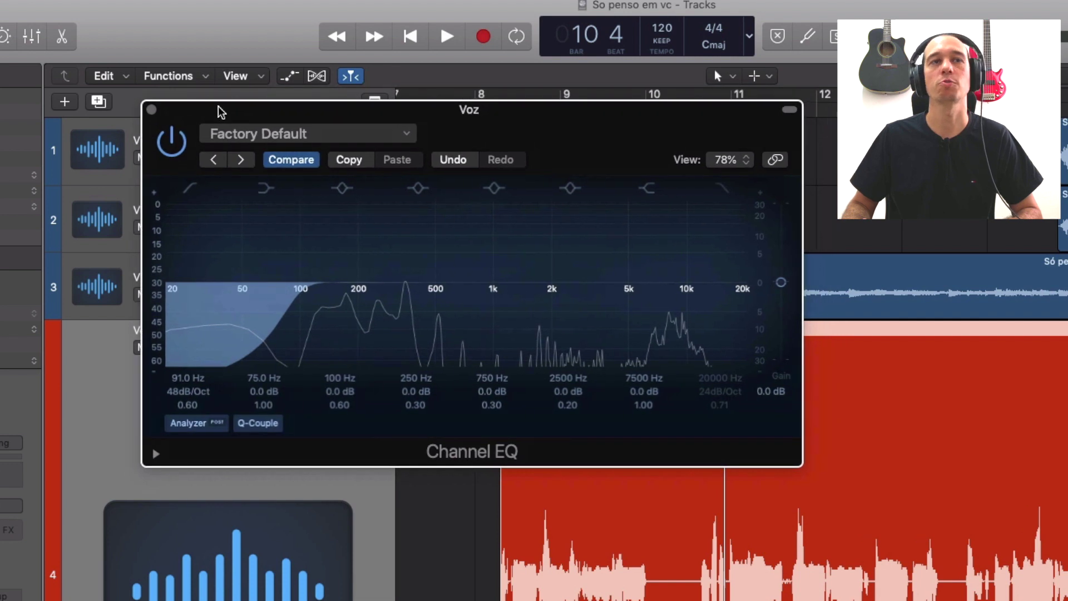
key(space)
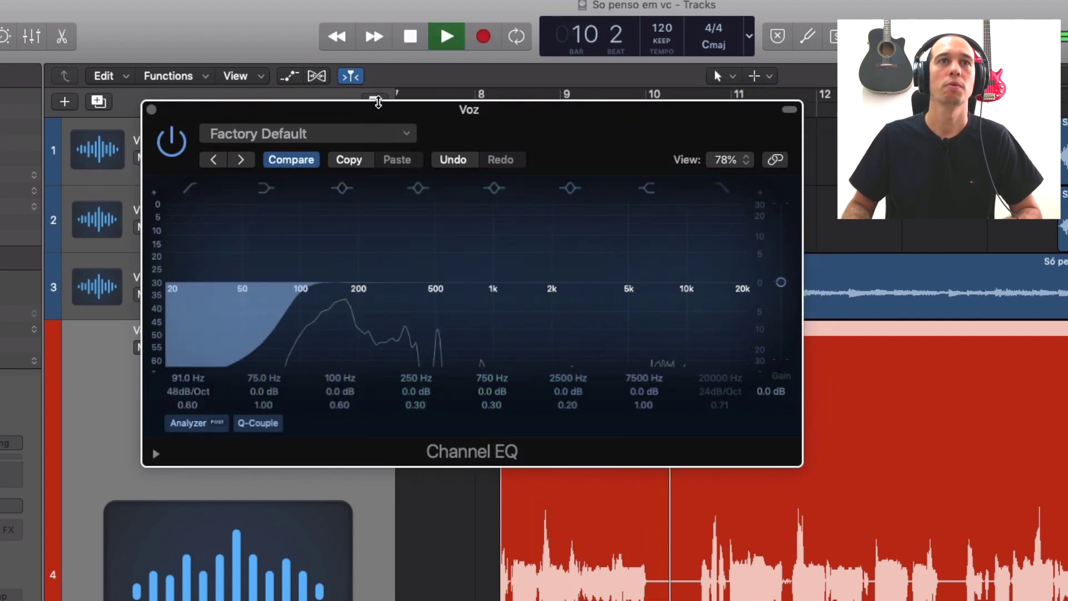
drag(381, 108, 340, 87)
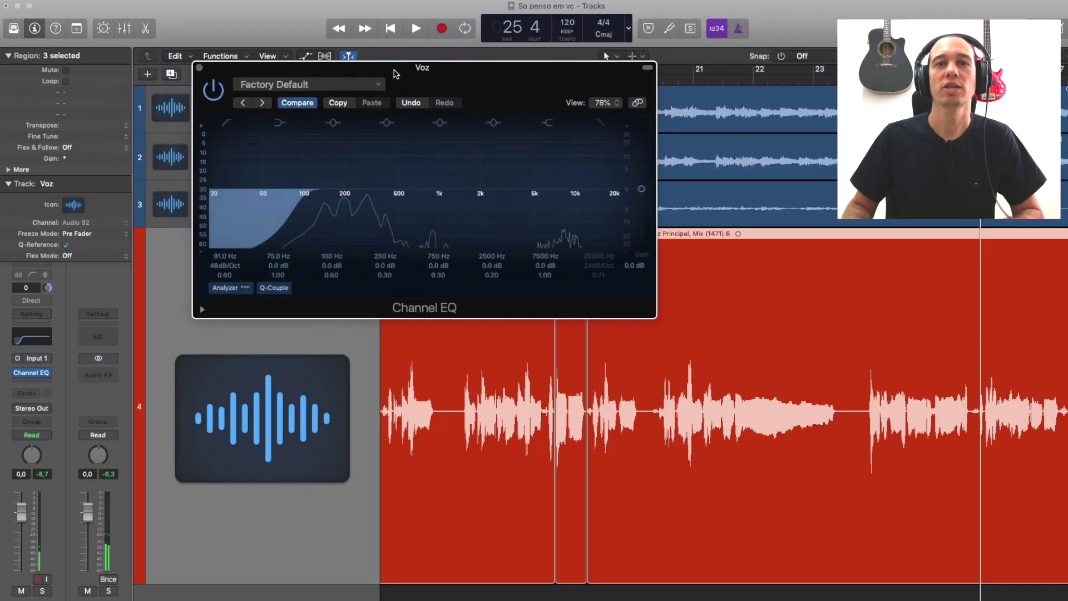
drag(414, 101, 503, 131)
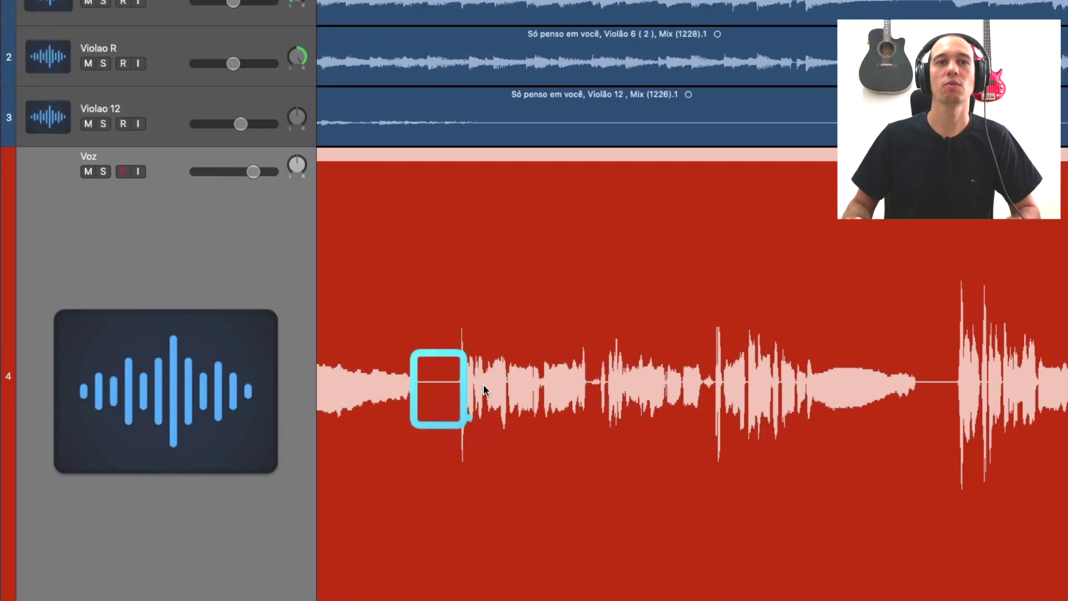
drag(508, 342, 789, 474)
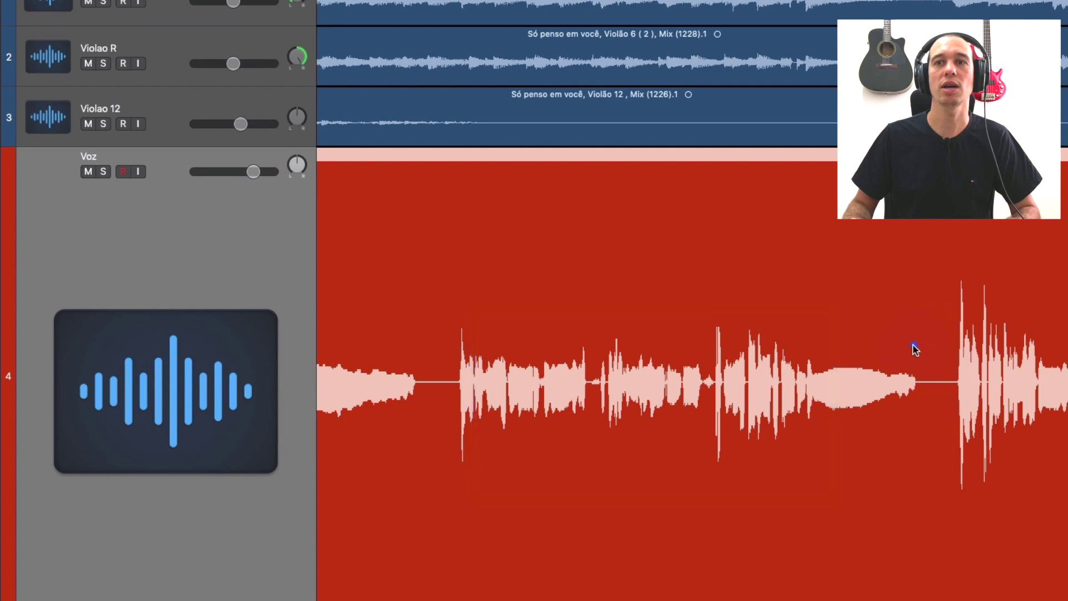
drag(403, 283, 460, 497)
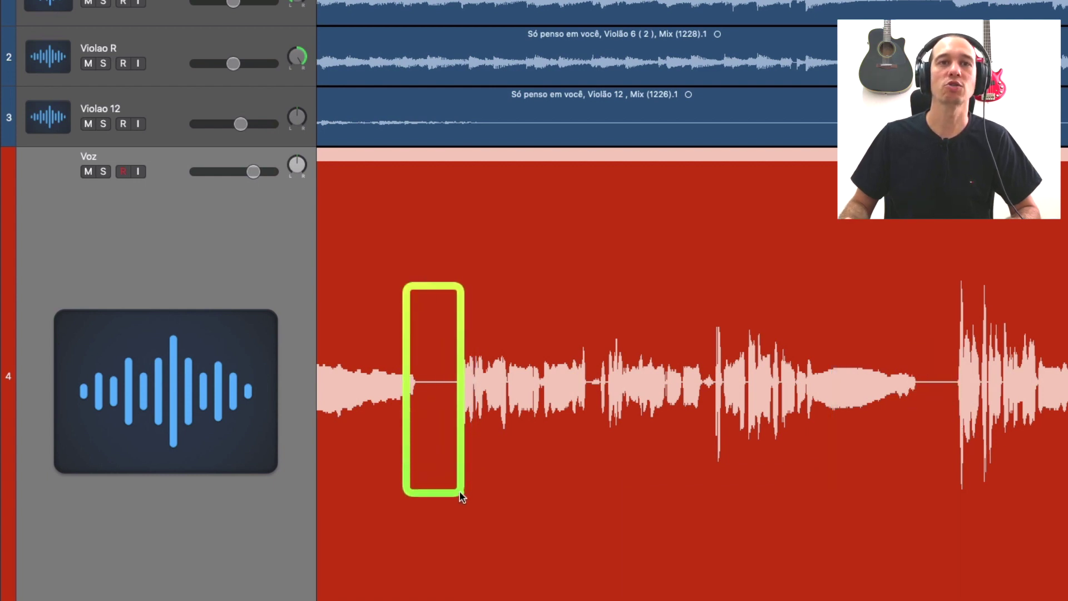
mouse_move(902, 290)
mouse_down()
mouse_move(956, 429)
mouse_move(957, 475)
mouse_up()
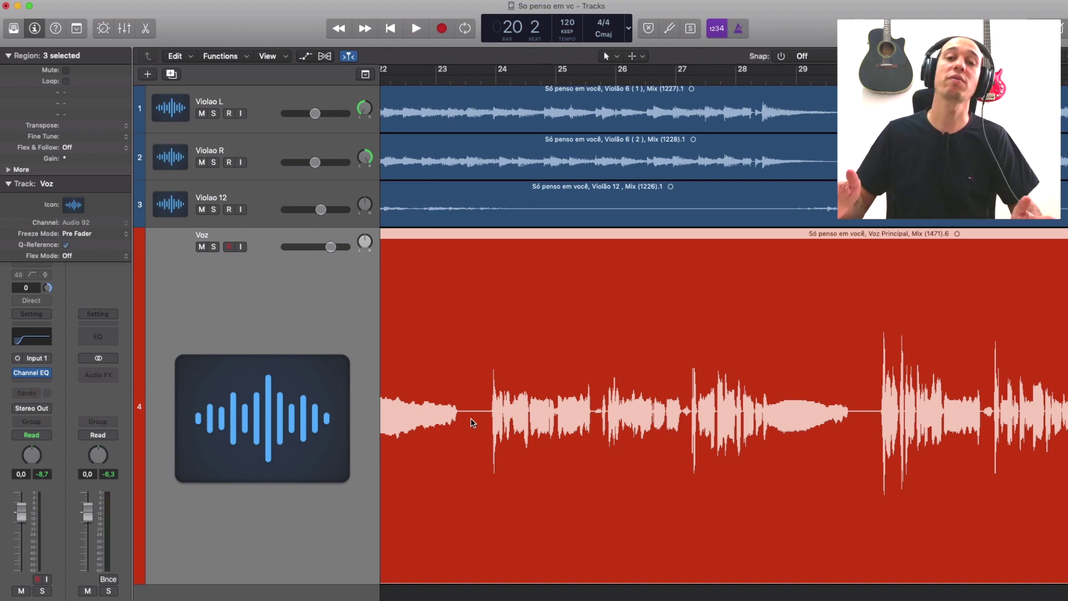
- Cut out the silent stretch between bars 23 and 24 on the Voz track and delete it
scroll(472, 423, up, 5)
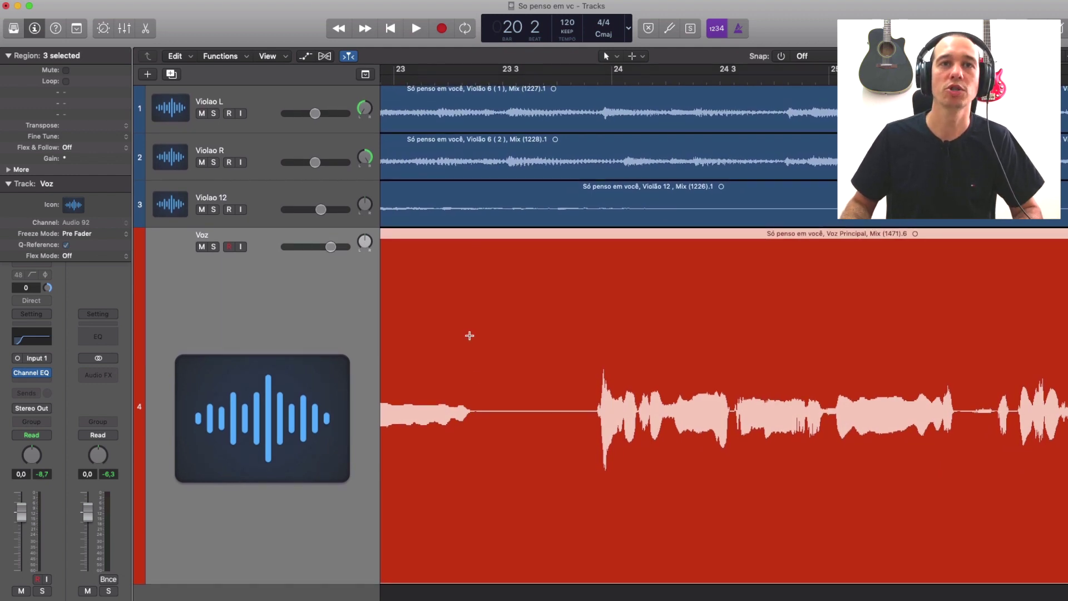
drag(470, 336, 598, 434)
click(544, 381)
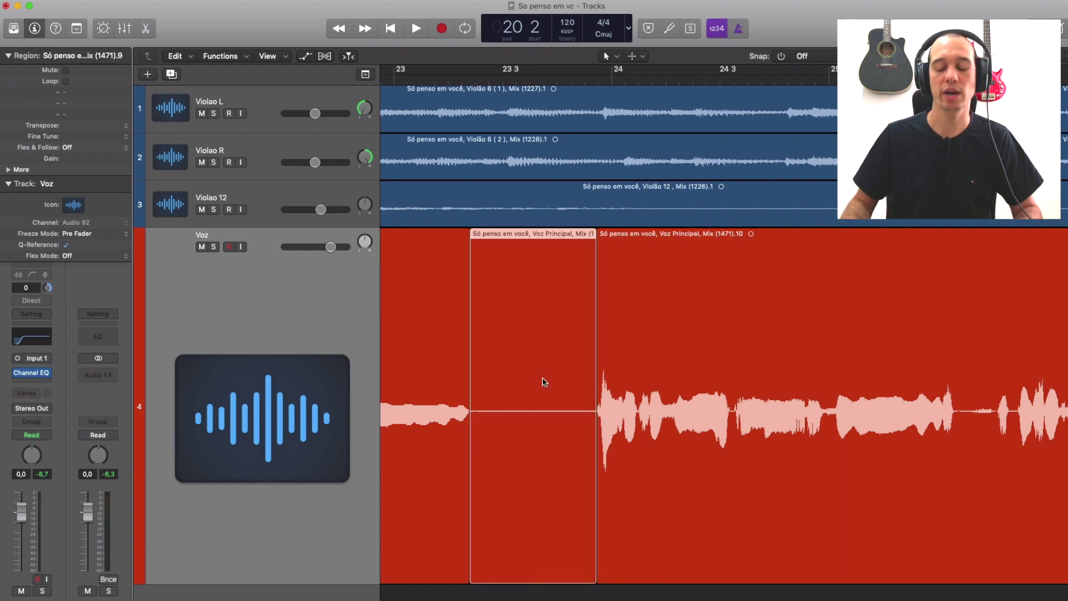
key(Delete)
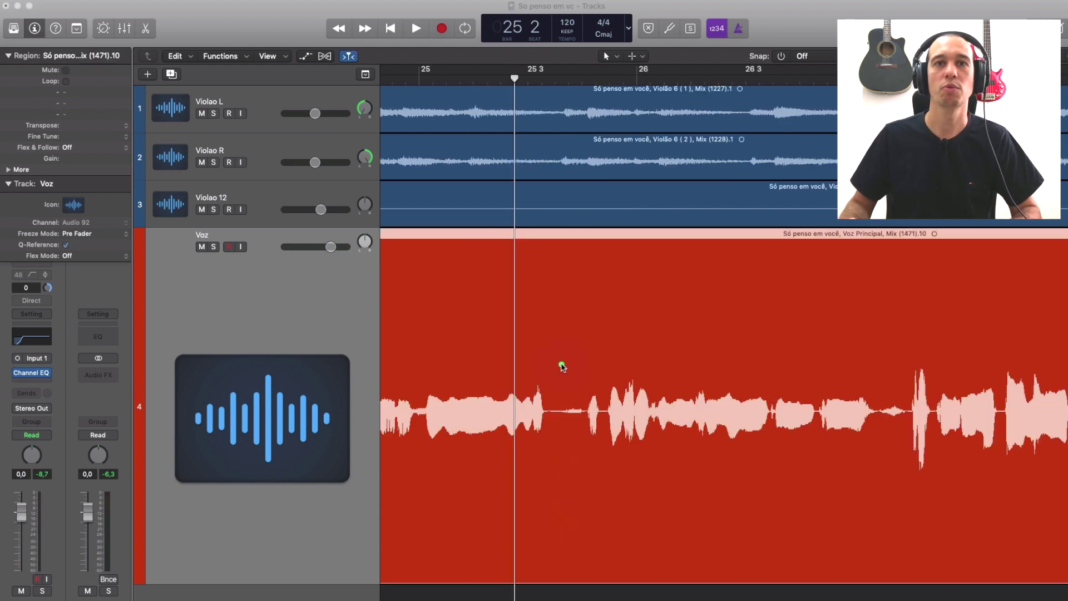
- Play the passage from bar 25 to the end of that bar to check the breath between vocal phrases
drag(560, 362, 590, 456)
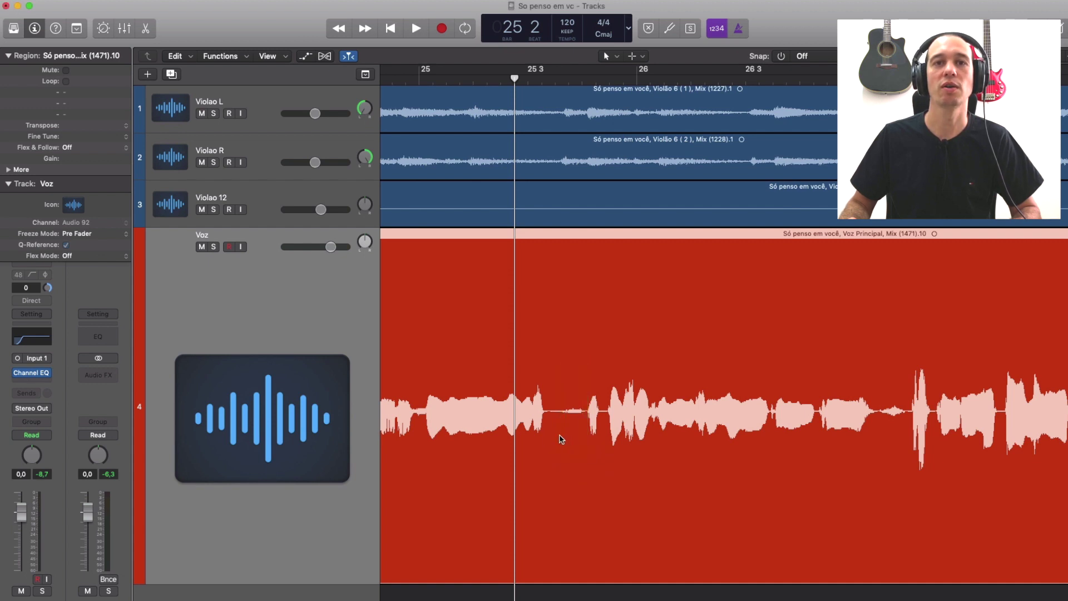
key(space)
click(418, 72)
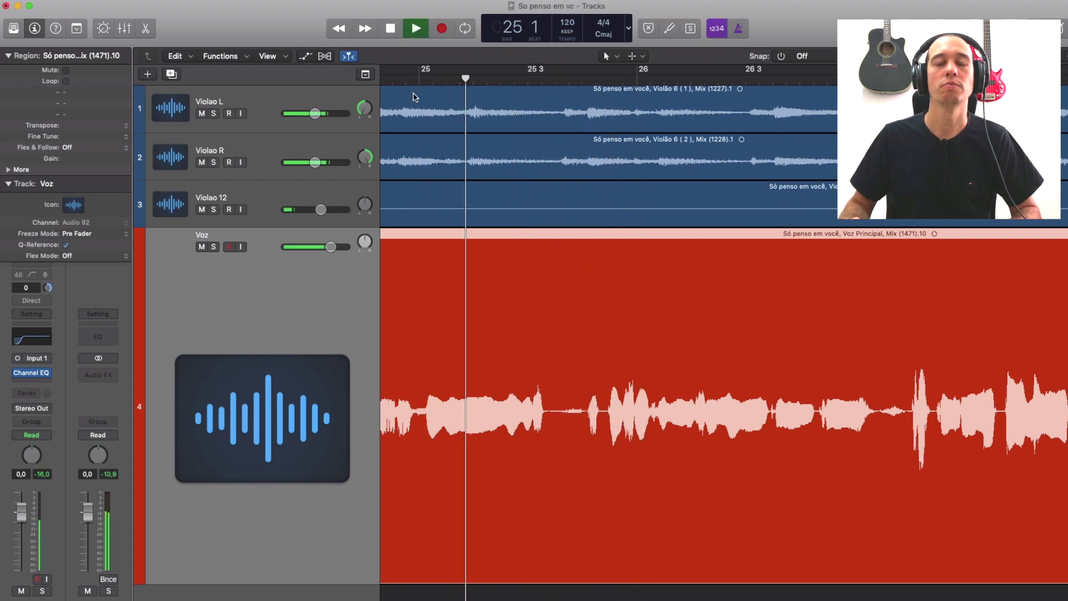
key(space)
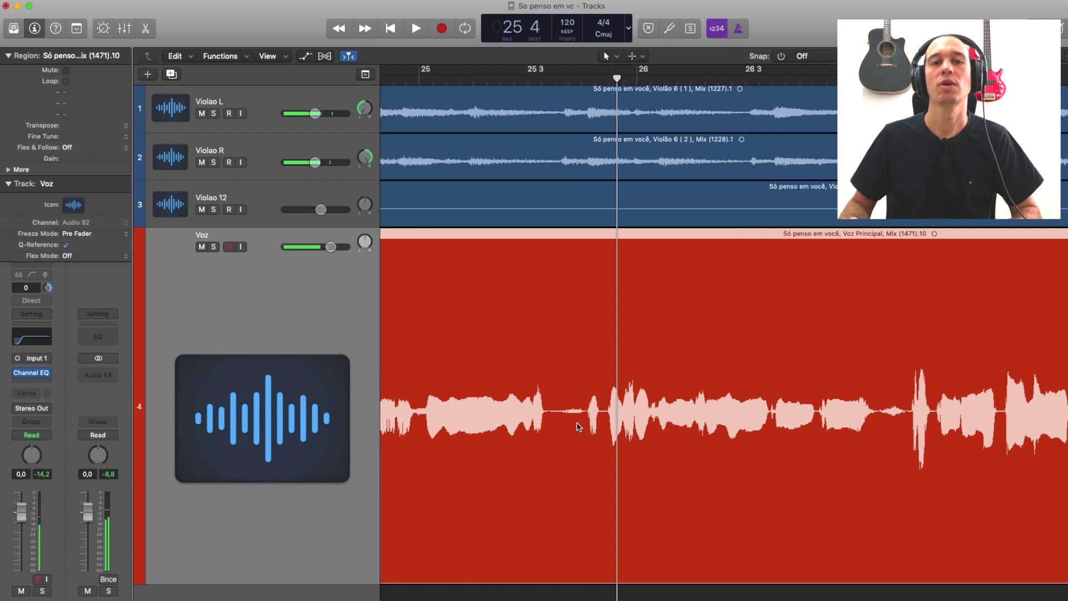
- Delete the silent stretch around bar 30 on the Voz track, between the held note and the next phrase
scroll(584, 434, right, 10)
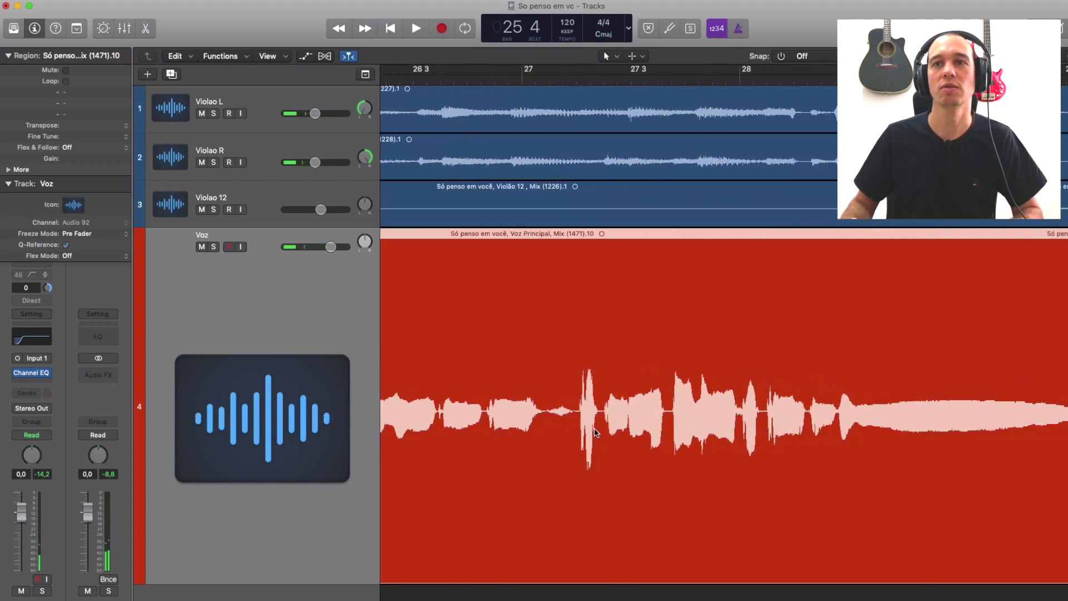
scroll(597, 428, right, 10)
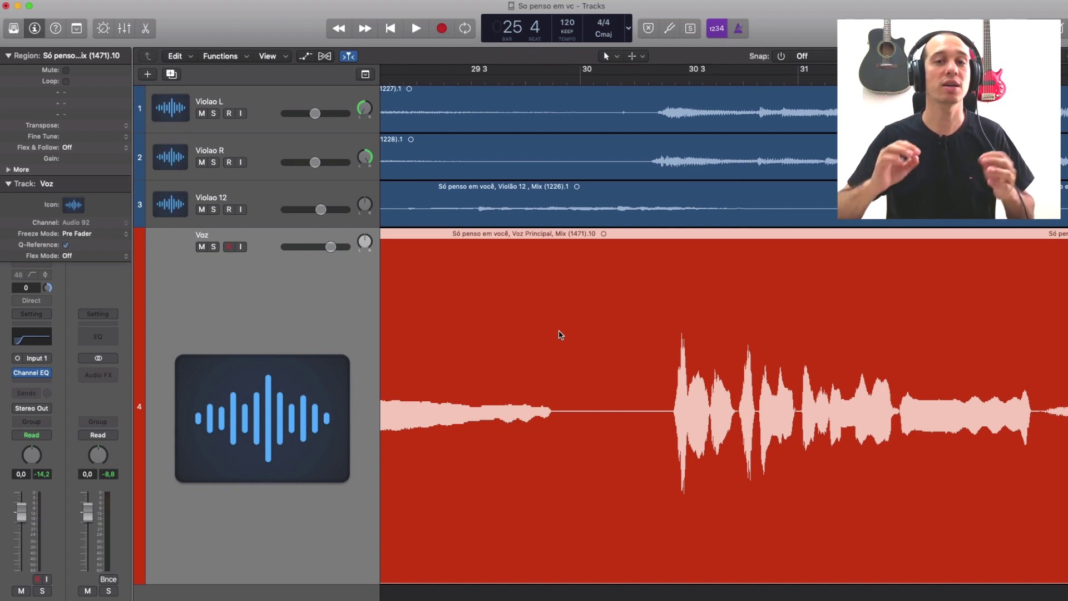
scroll(578, 355, right, 3)
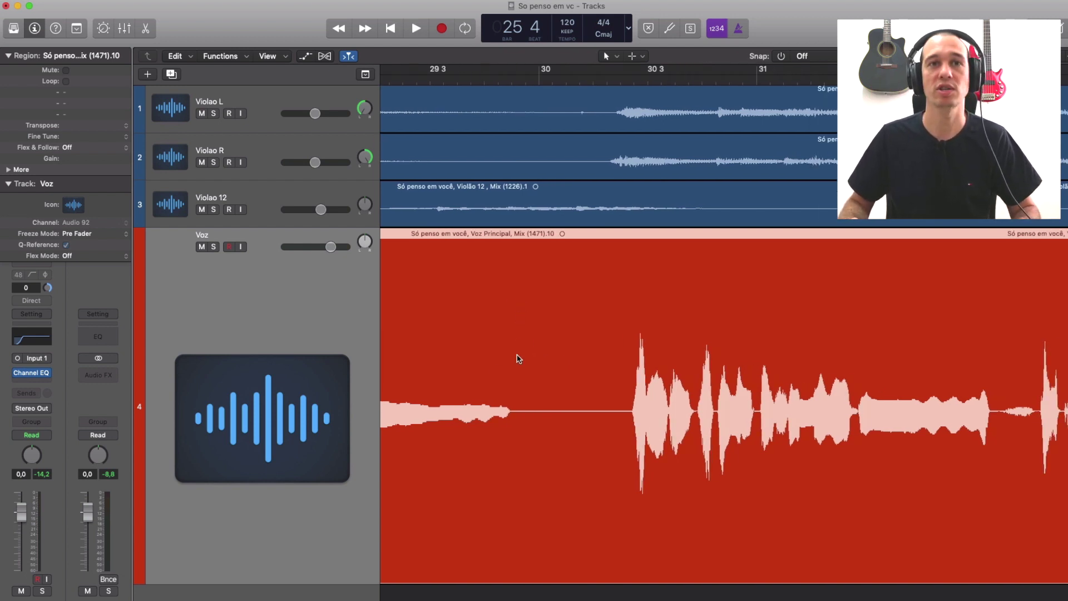
drag(515, 350, 629, 322)
key(Delete)
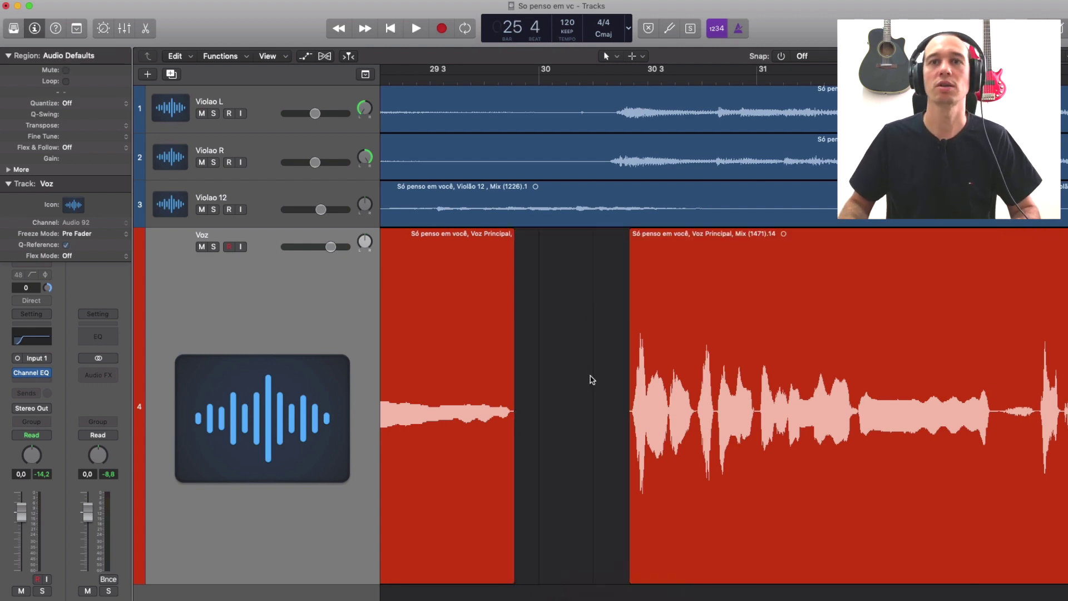
- Trim the end of the last Voz region back to where the final held note ends, just before bar 45
scroll(592, 380, right, 20)
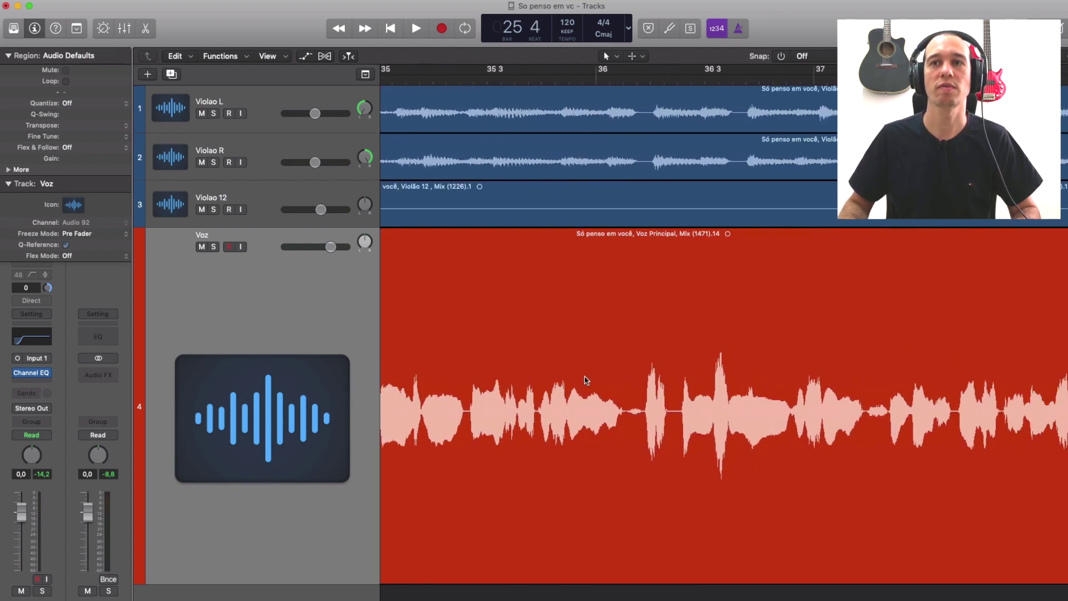
scroll(586, 381, right, 20)
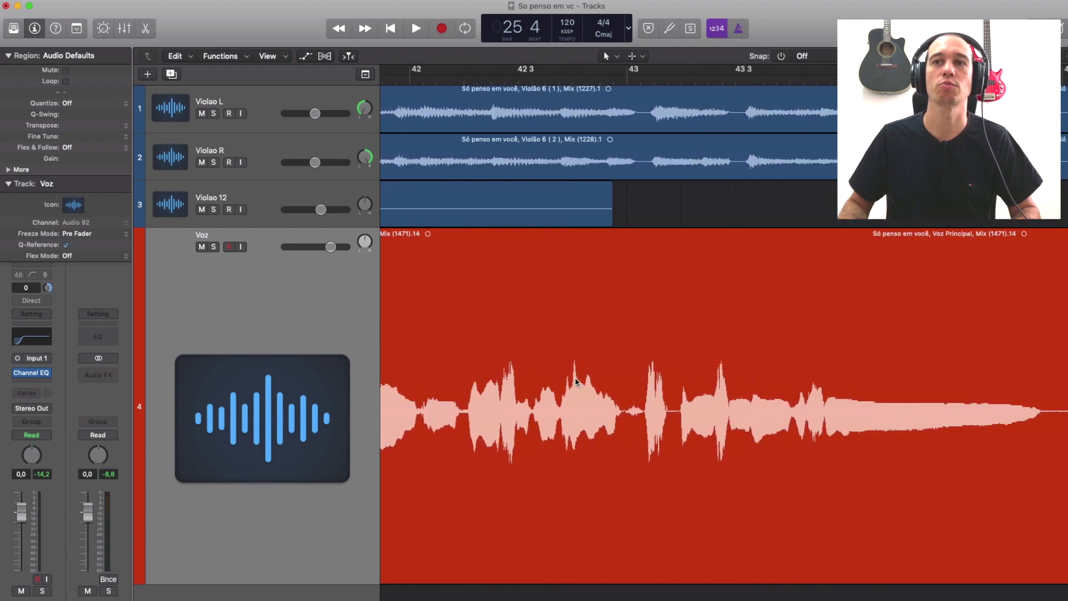
scroll(578, 382, right, 8)
drag(849, 447, 748, 448)
scroll(712, 422, left, 10)
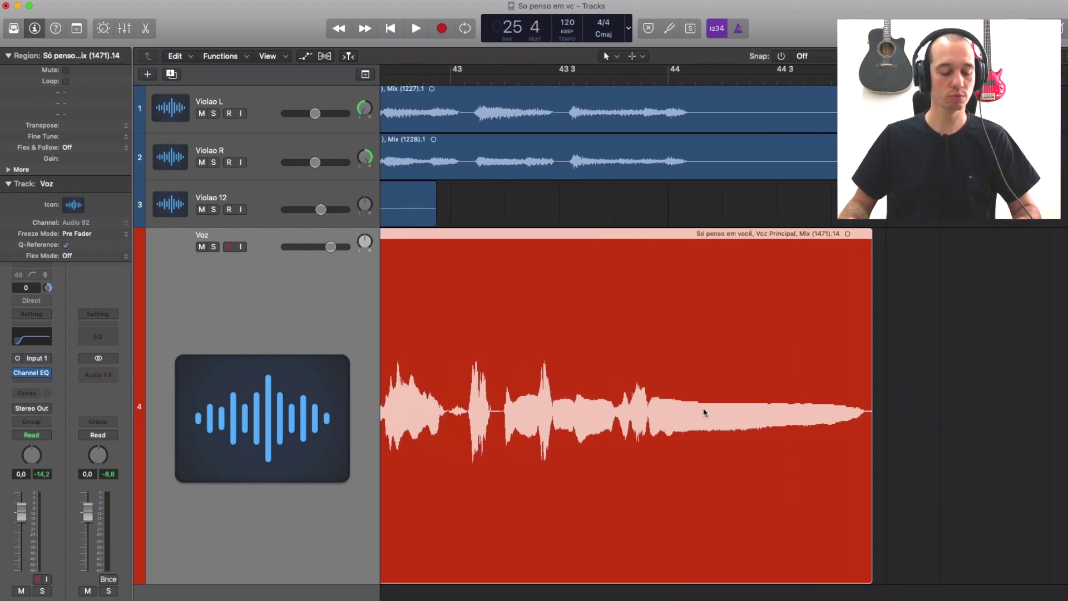
- Select the three Voz regions around the deleted gaps and add very short fade-outs and fade-ins at their cut edges
scroll(696, 408, down, 5)
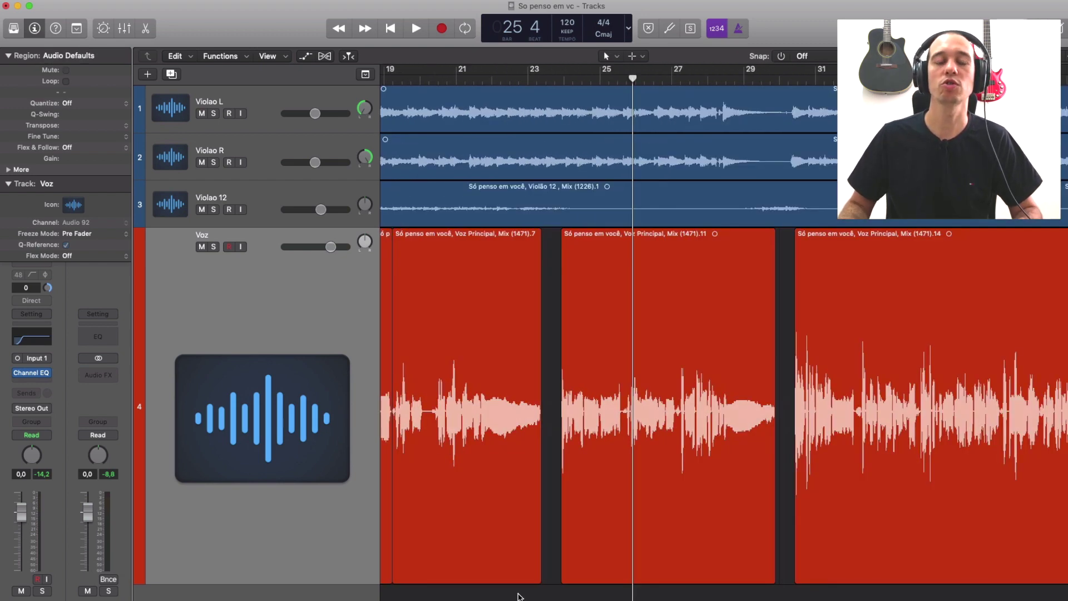
drag(517, 596, 871, 485)
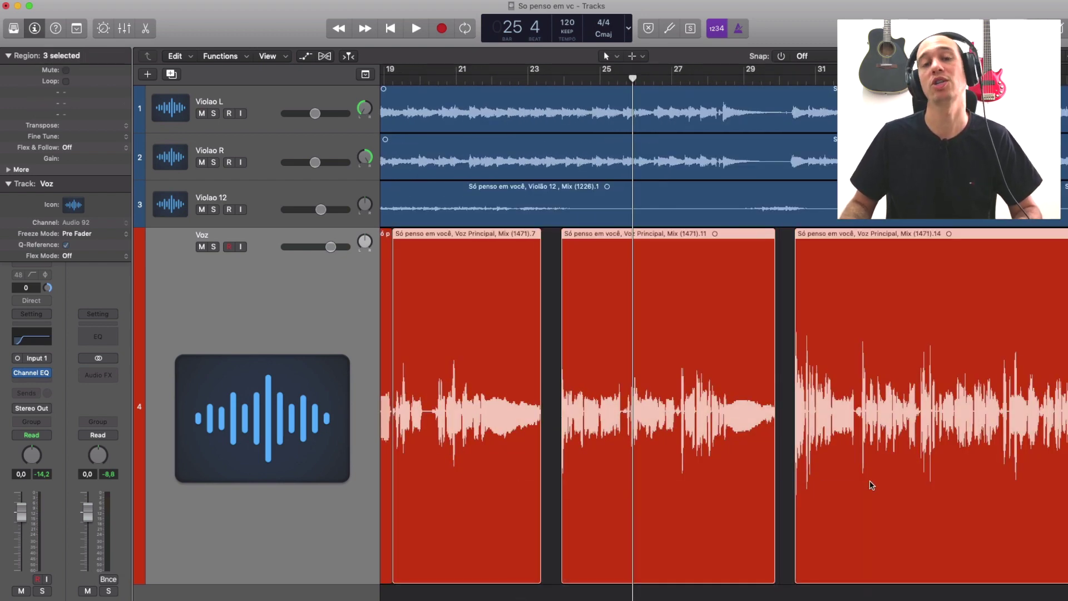
key(super+Right)
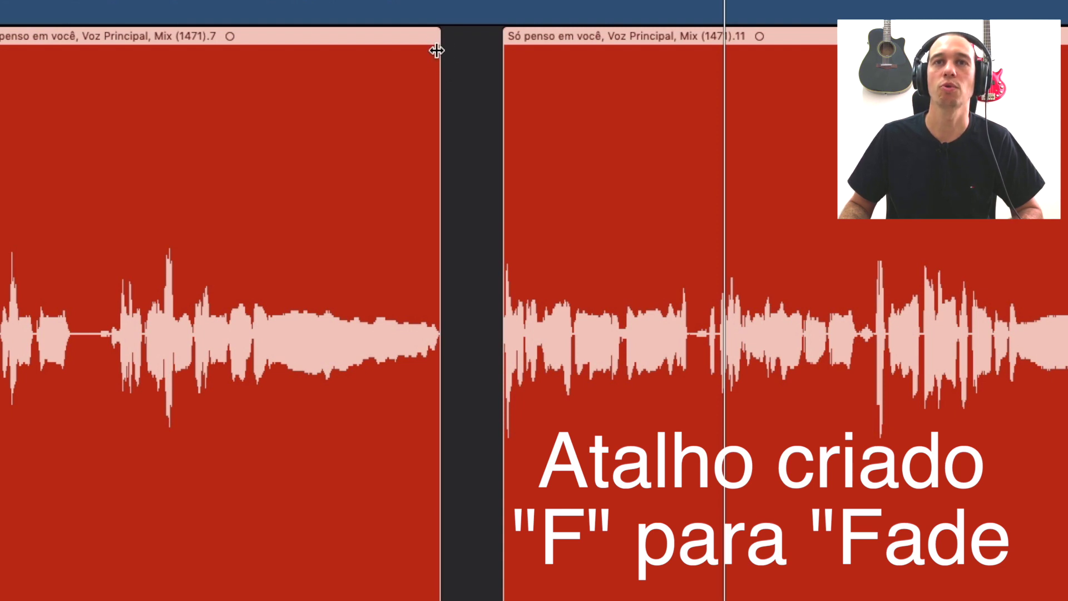
drag(436, 50, 432, 52)
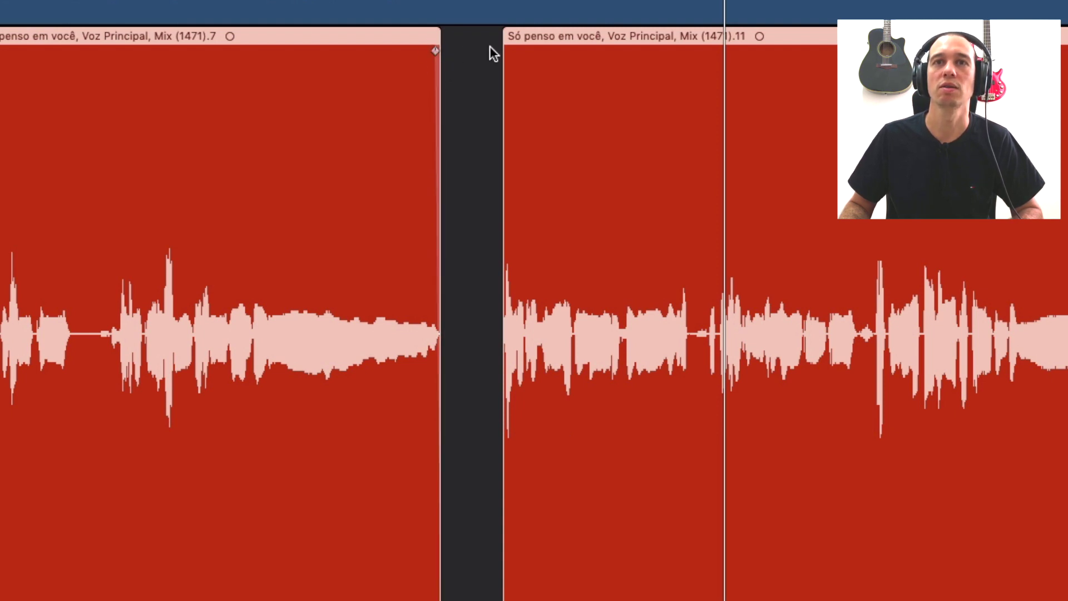
drag(505, 50, 507, 50)
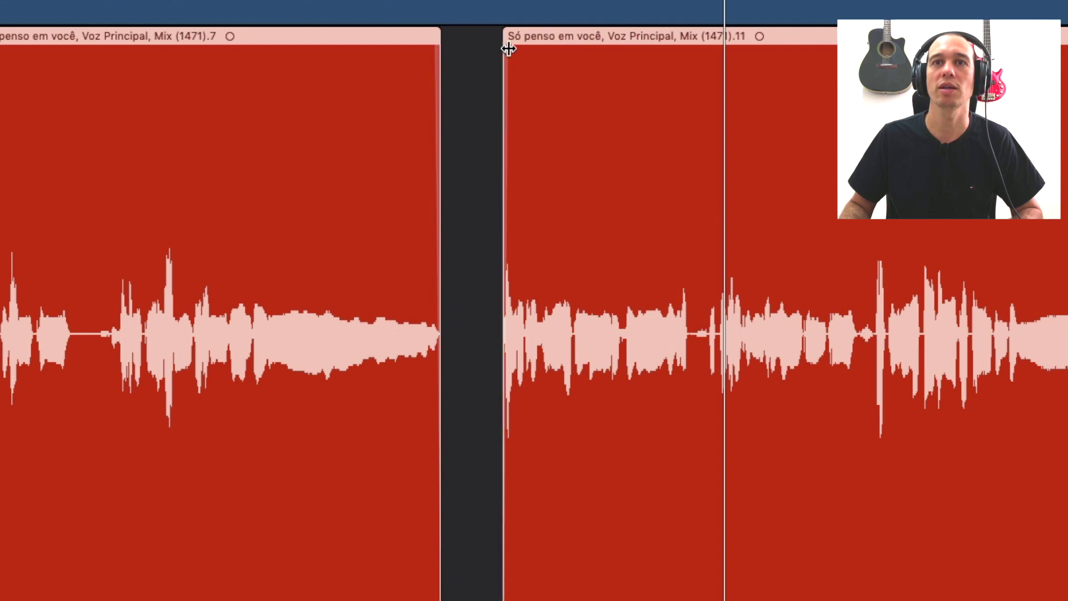
scroll(503, 119, right, 10)
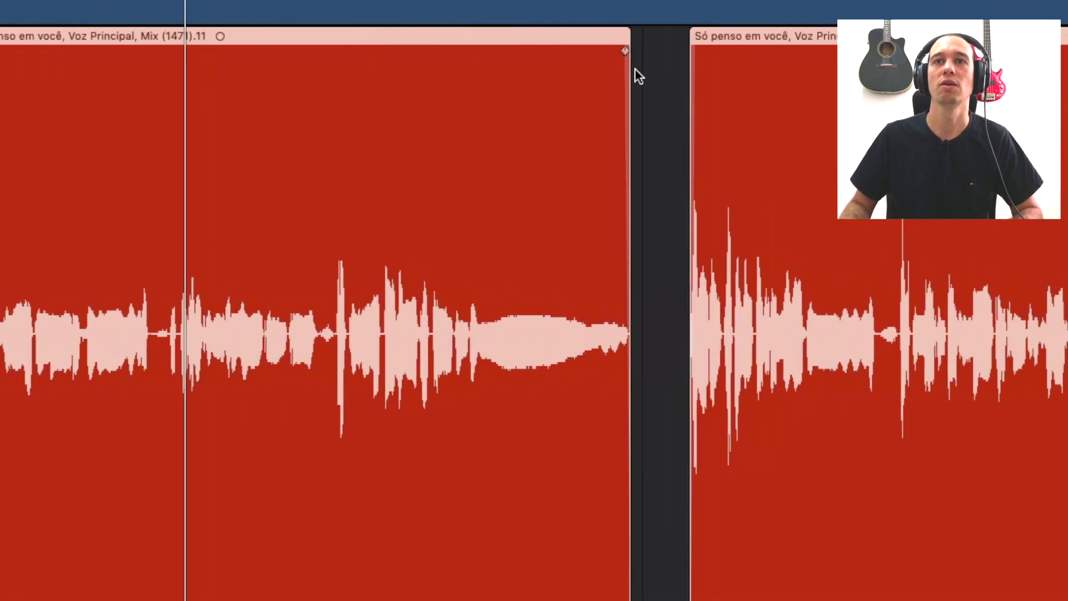
- Move the Voz region that starts just before bar 24 slightly earlier in time
scroll(640, 76, right, 3)
scroll(538, 114, right, 15)
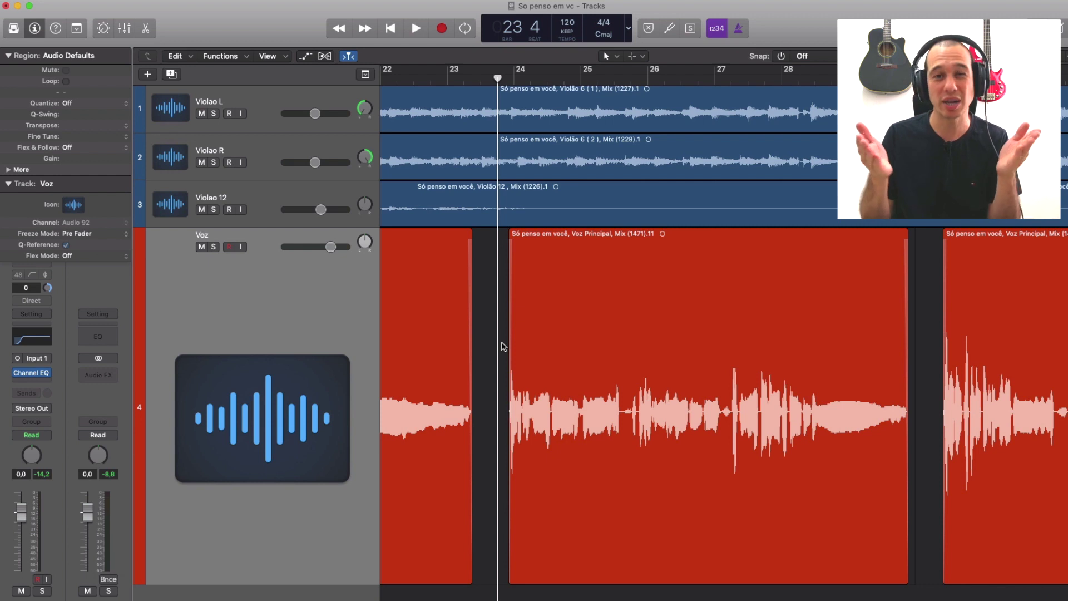
key(cmd+Right)
click(490, 242)
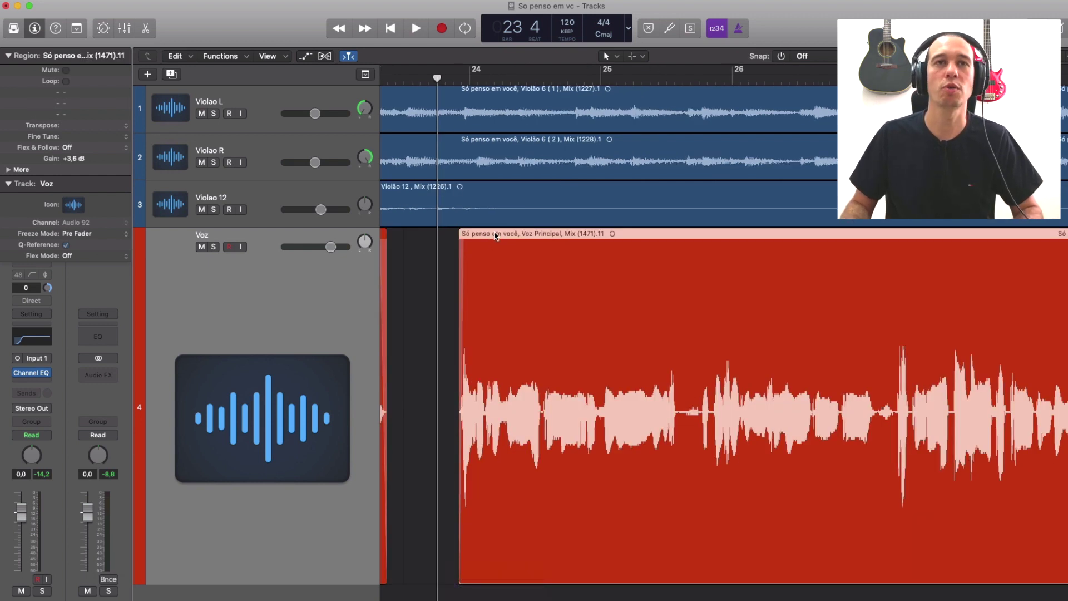
drag(496, 235, 488, 235)
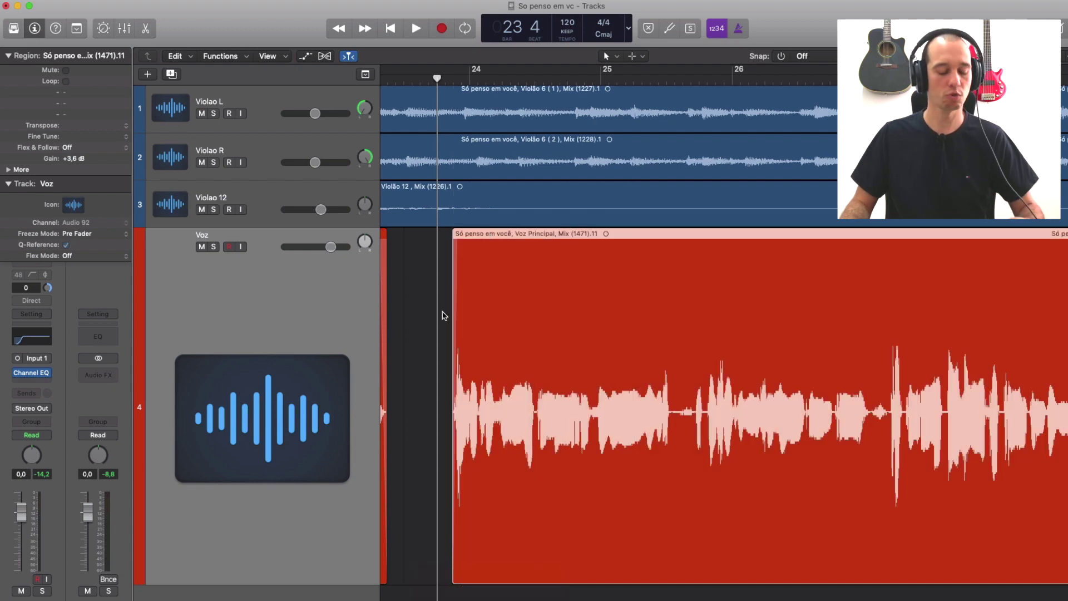
- Play the passage from bar 20 into bar 25 to hear how the moved Voz region sits against the guitars
key(cmd+Left)
click(412, 74)
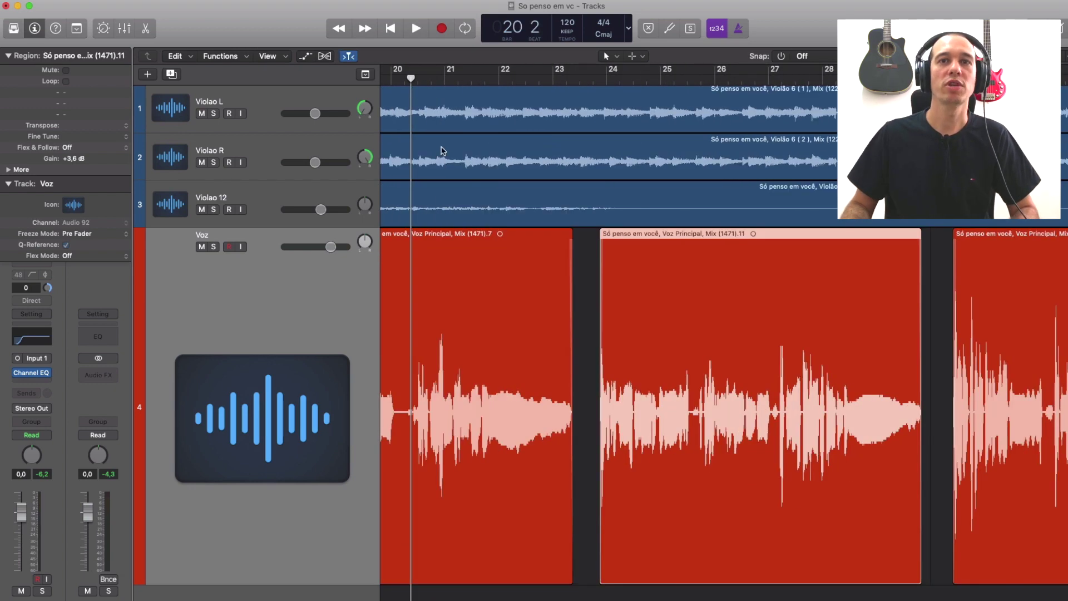
key(space)
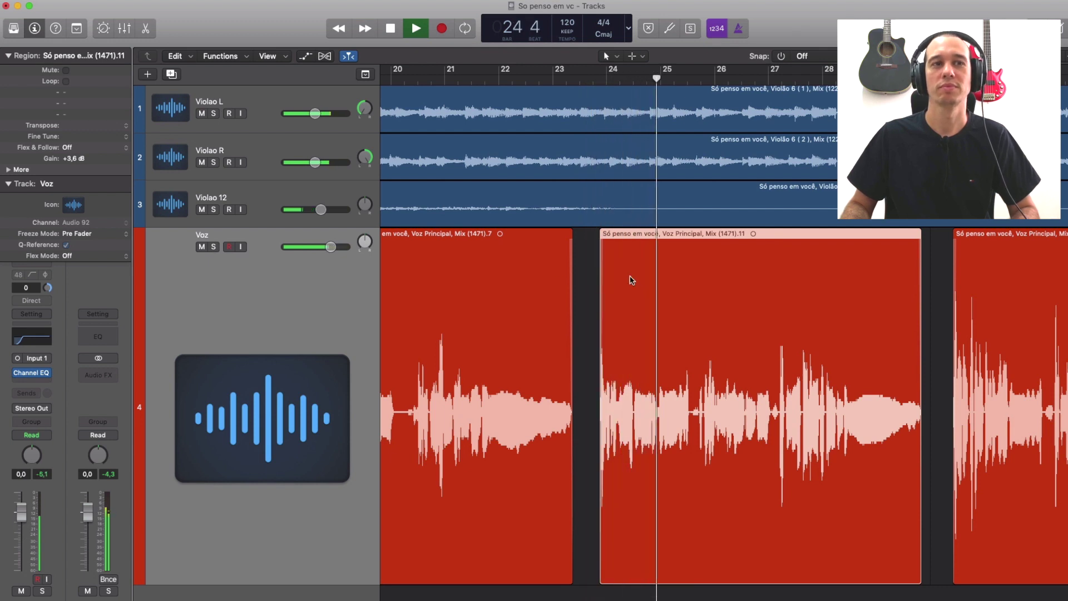
key(space)
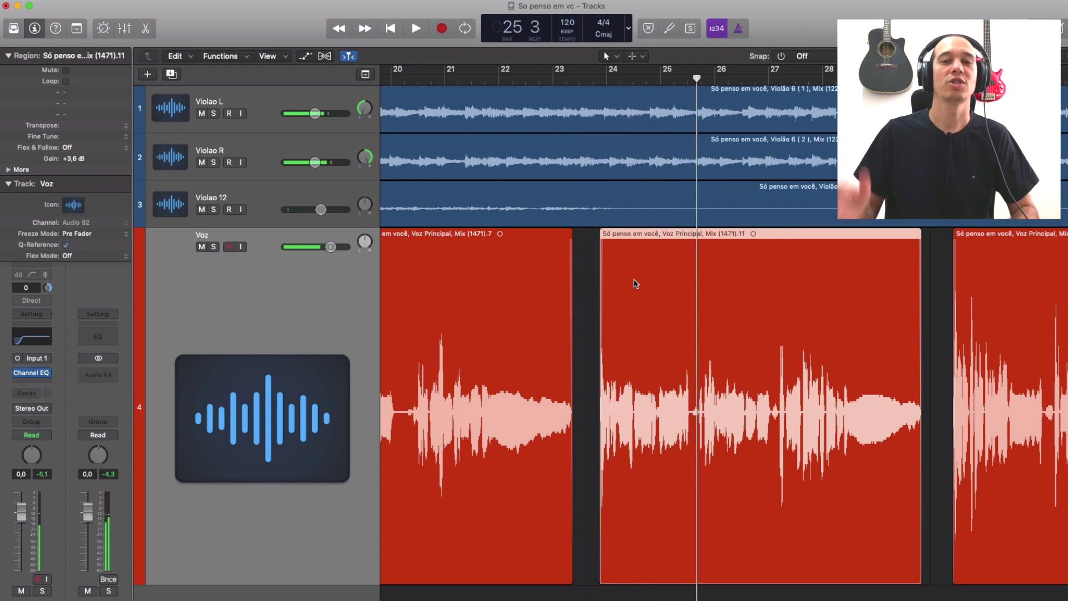
- Move the Voz region near bar 24 slightly later, back to its earlier position just before the bar line
scroll(564, 320, up, 5)
scroll(577, 317, down, 3)
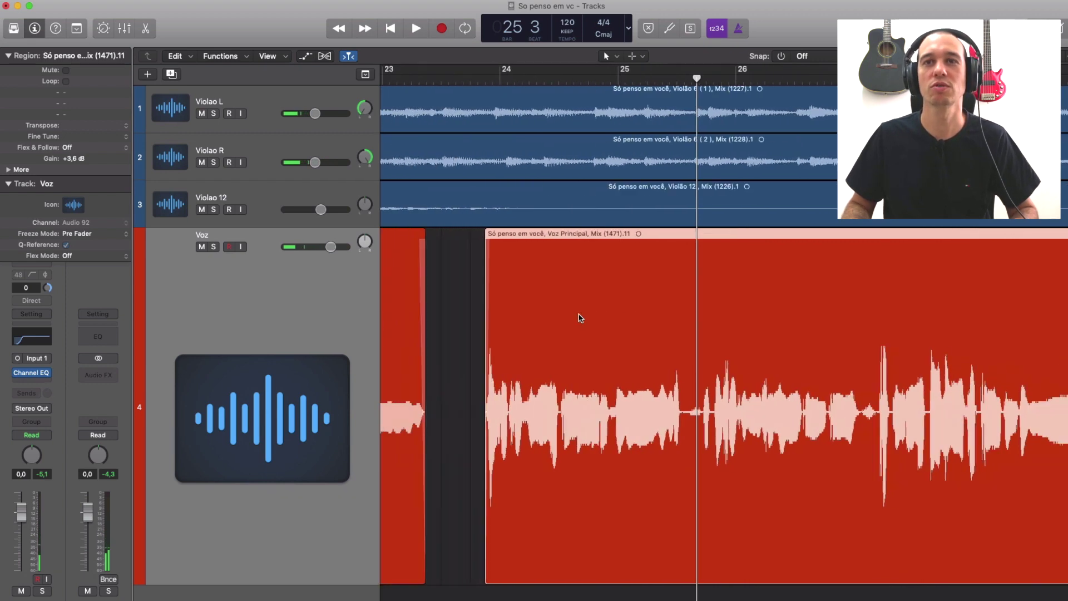
scroll(574, 319, right, 2)
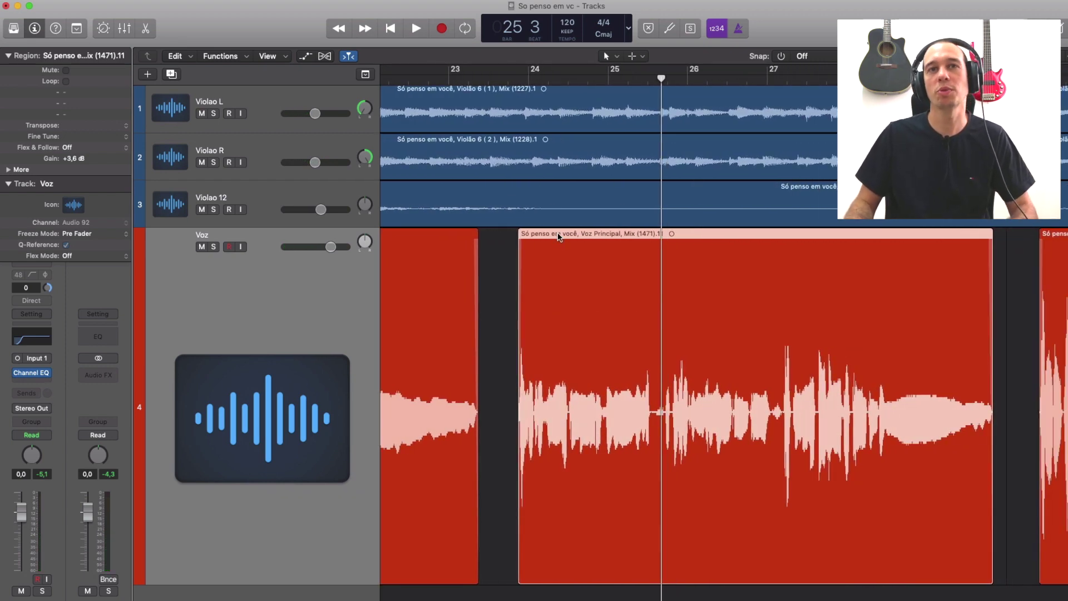
scroll(558, 250, up, 3)
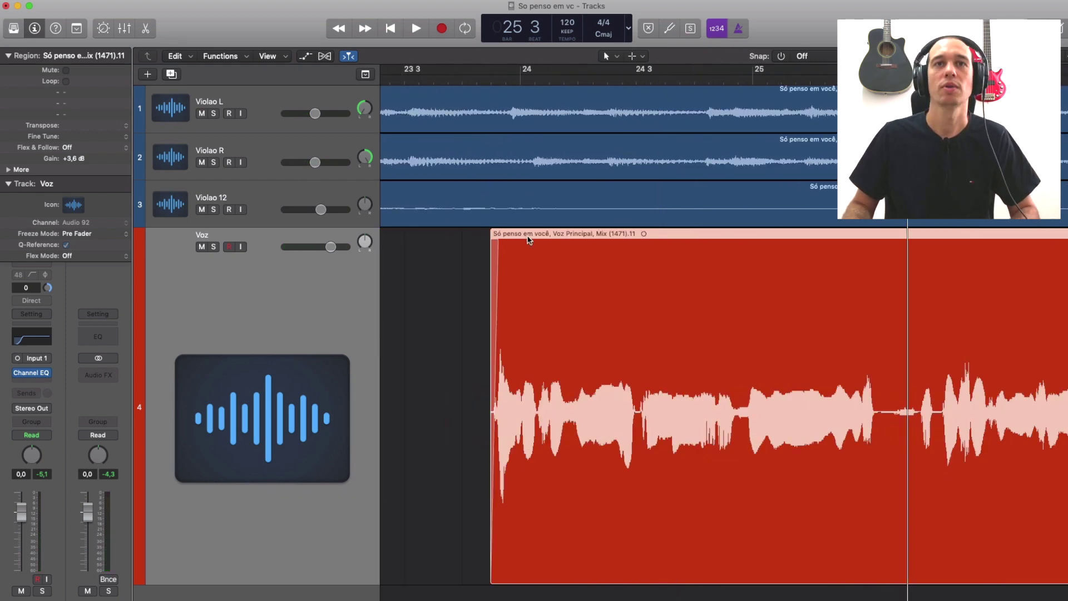
drag(529, 239, 541, 239)
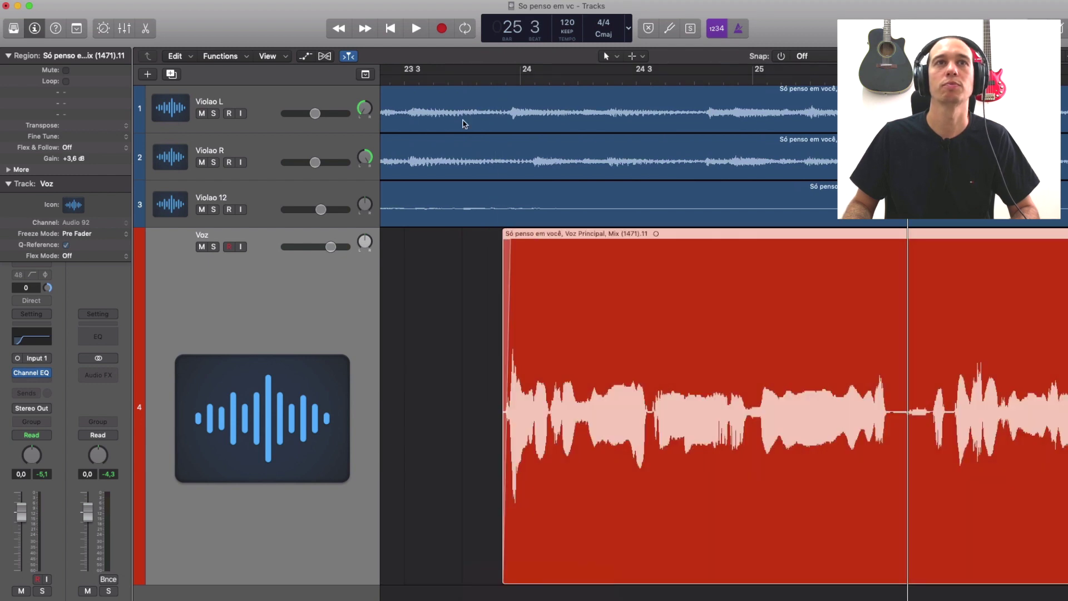
- Play from the second half of bar 23 into bar 27 to check the Voz region's timing
click(438, 81)
key(space)
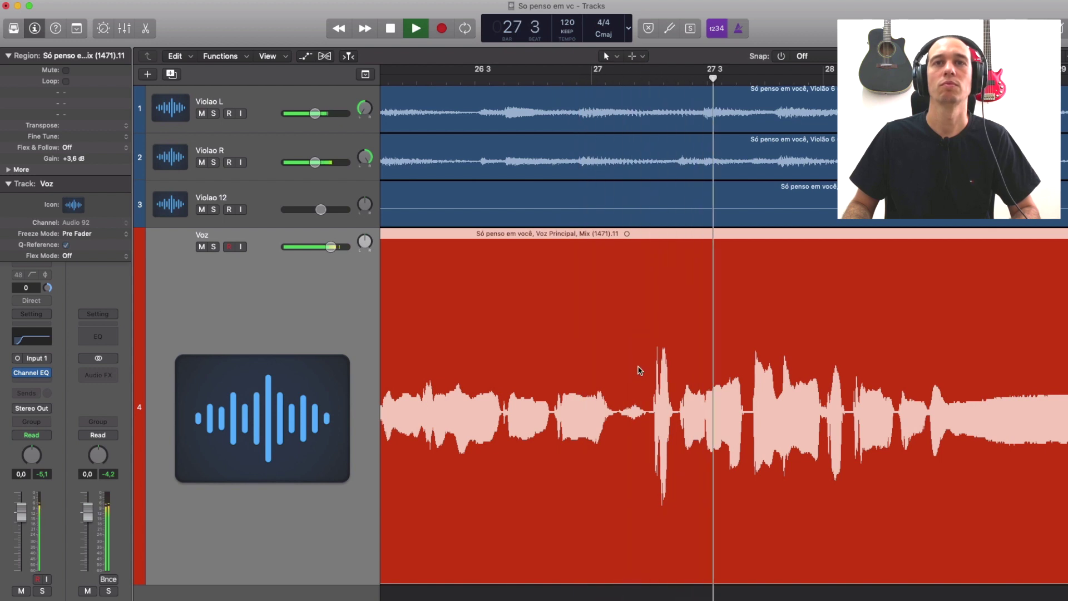
key(space)
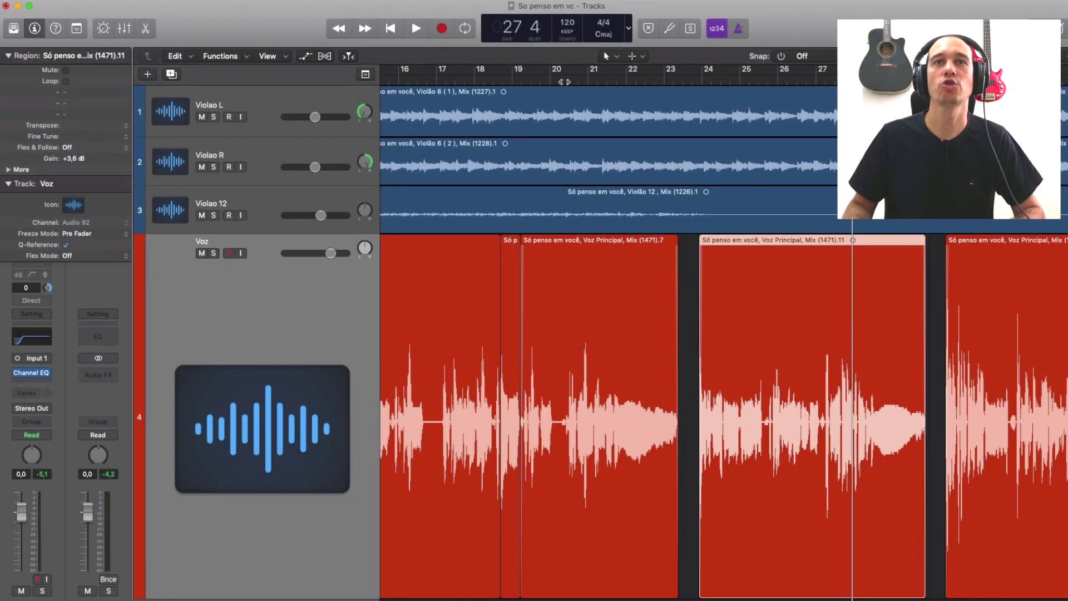
- Play the vocal phrase from the middle of bar 20 and again from bar 21 to judge the held note's pitch
click(568, 81)
key(super+Right)
key(space)
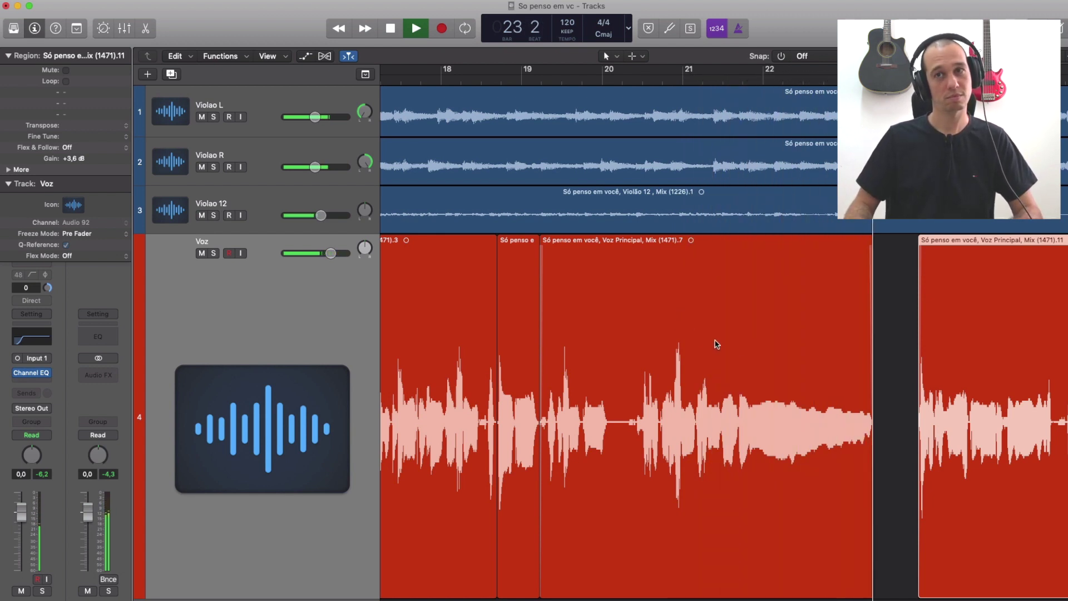
key(space)
click(699, 81)
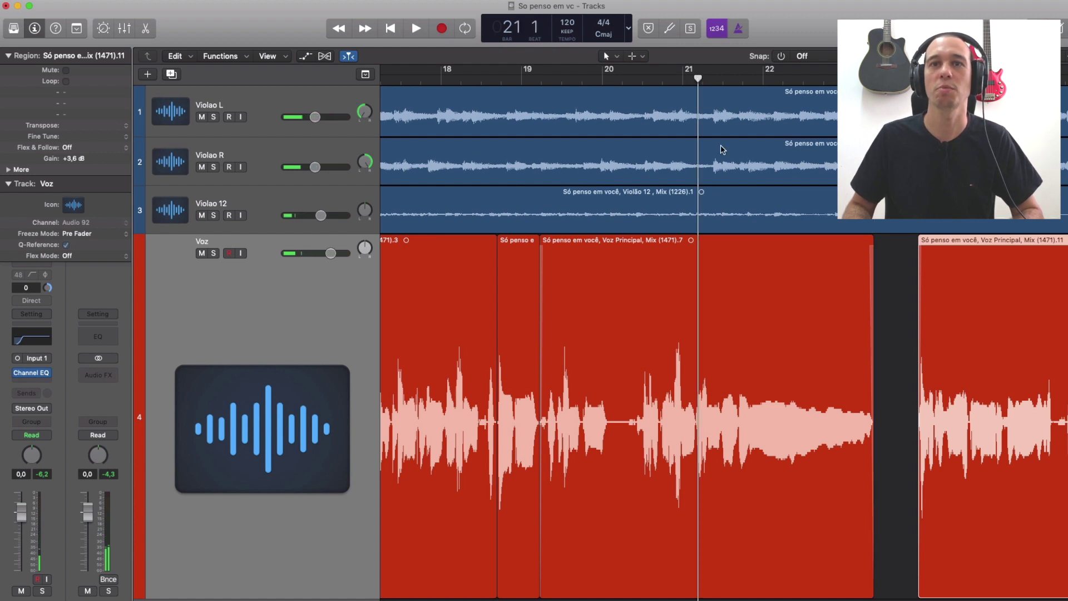
key(space)
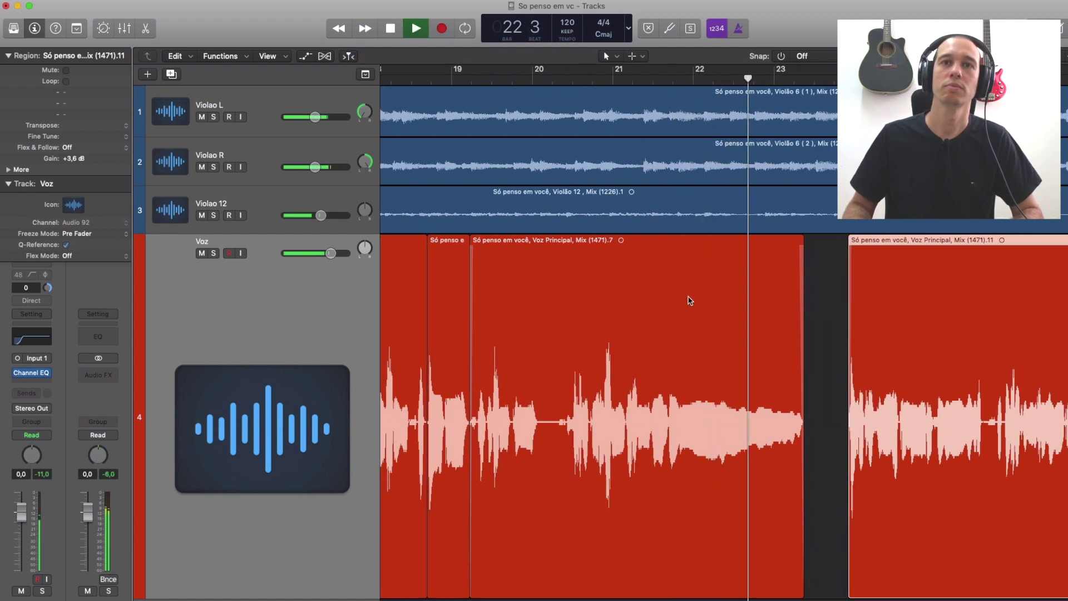
key(space)
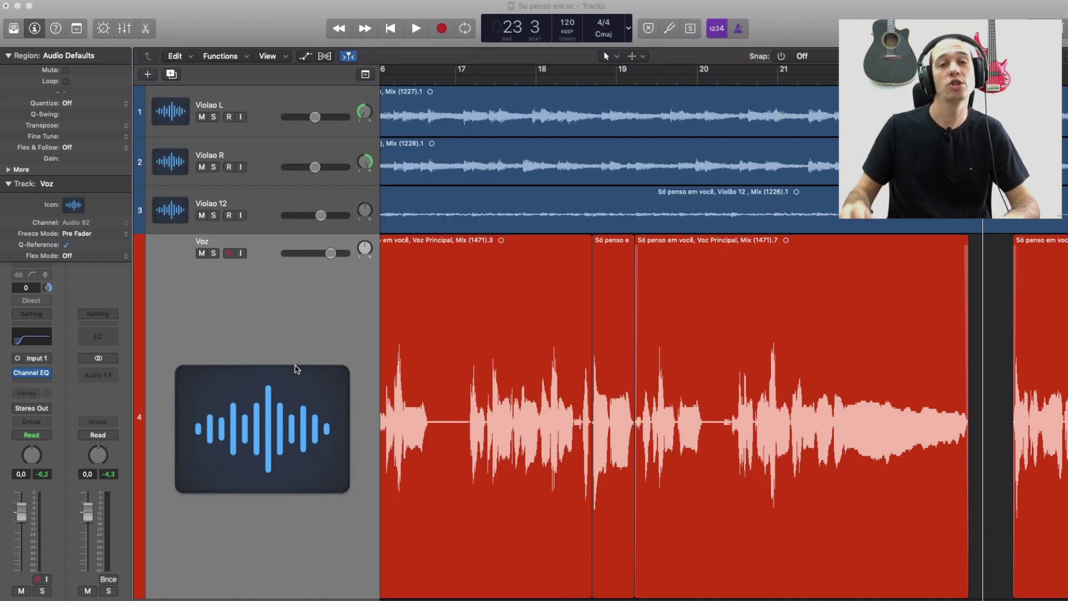
key(e)
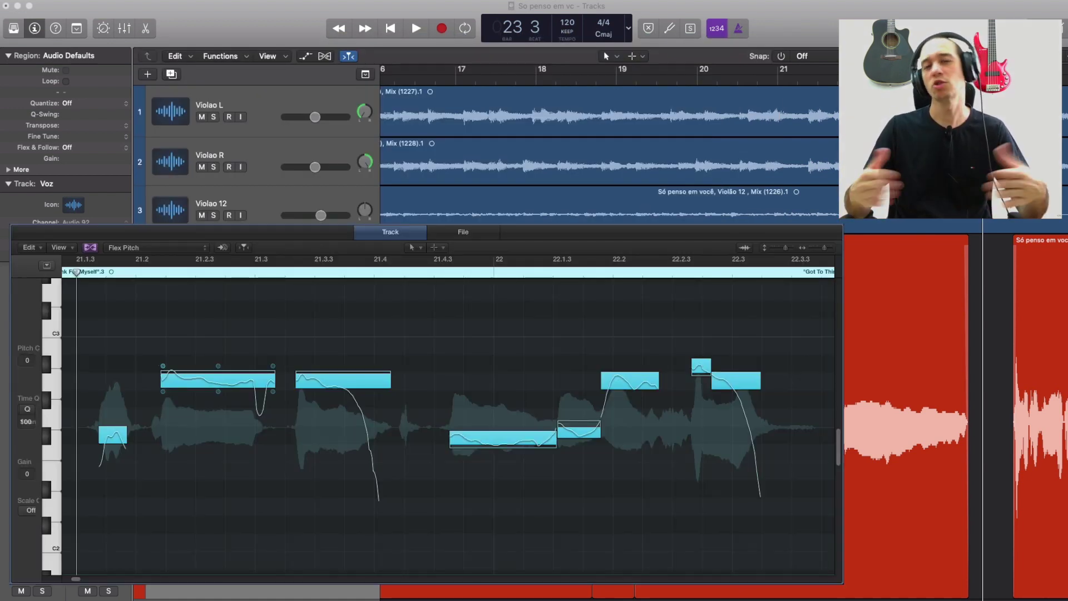
key(e)
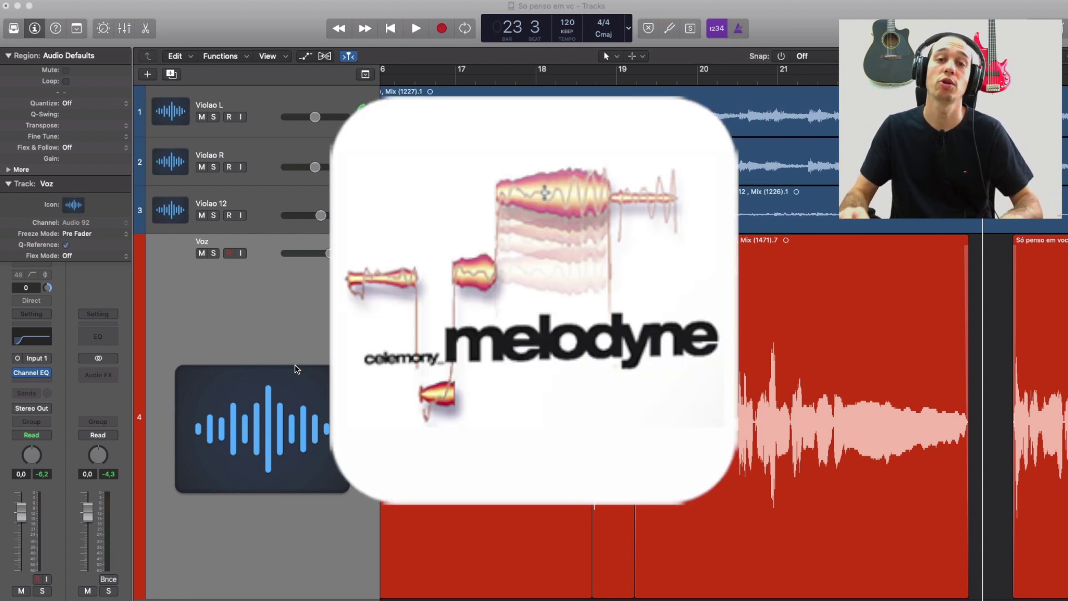
- Insert the mono Melodyne plug-in after the Channel EQ on the Voz track and reposition its window
click(32, 382)
mouse_move(87, 409)
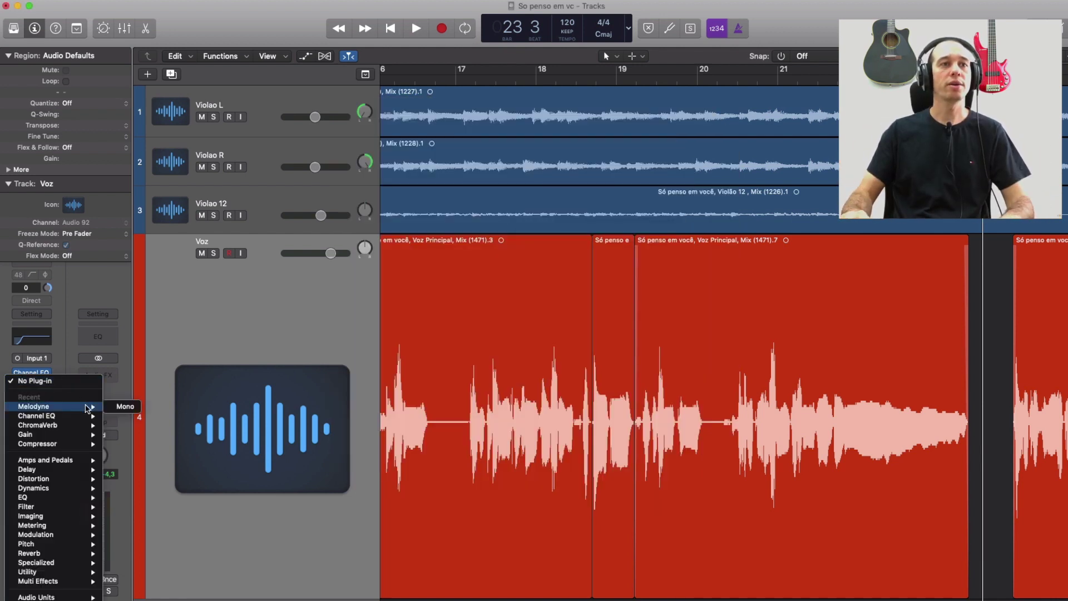
click(125, 406)
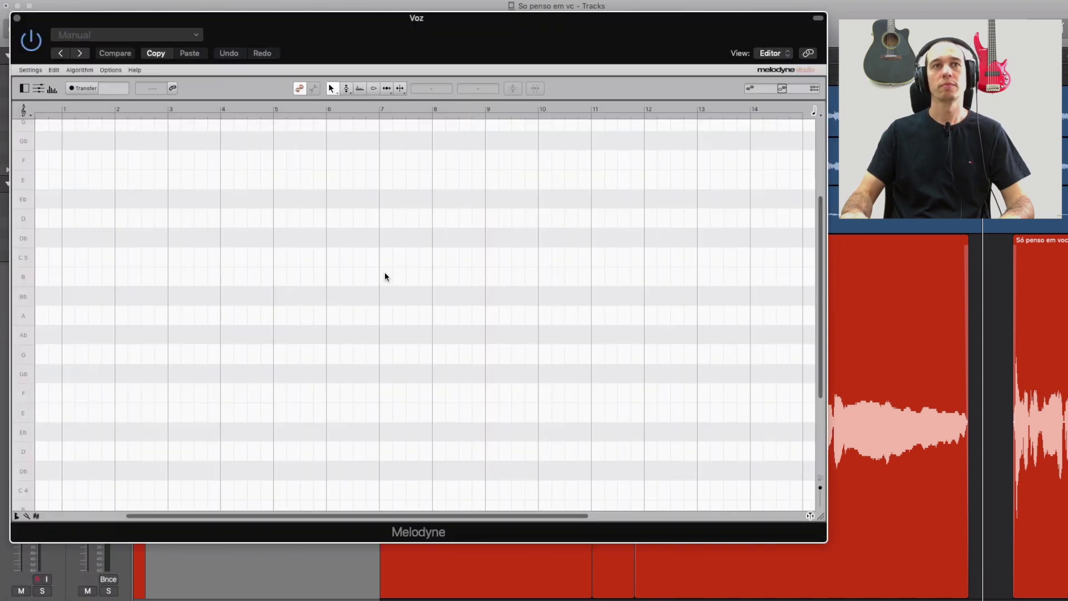
drag(364, 23, 556, 47)
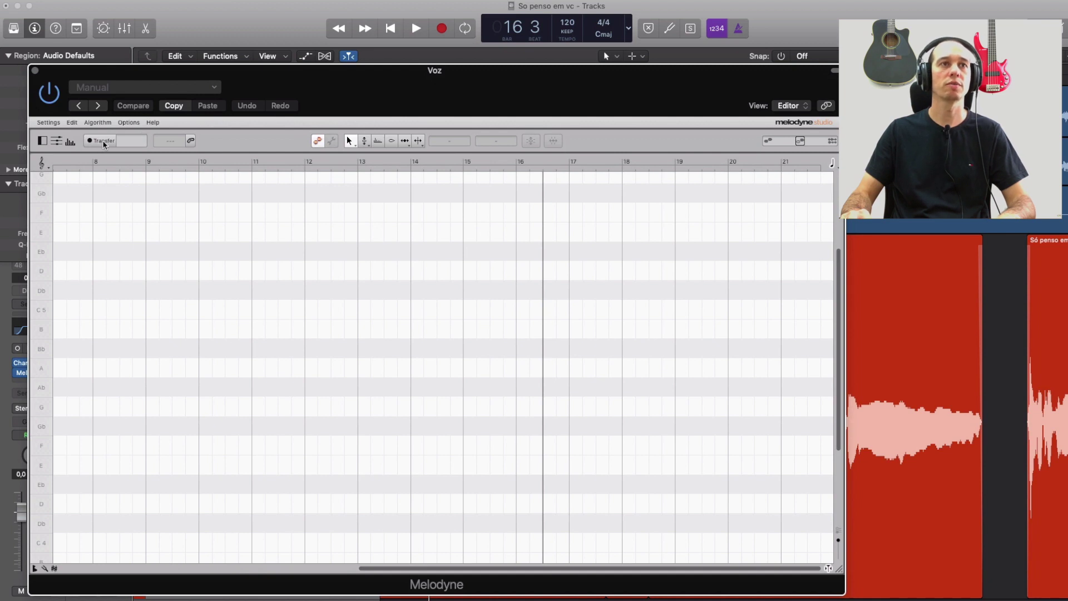
- Transfer the vocal passage from bar 16 beat 3 to the middle of bar 23 into Melodyne
click(103, 142)
key(space)
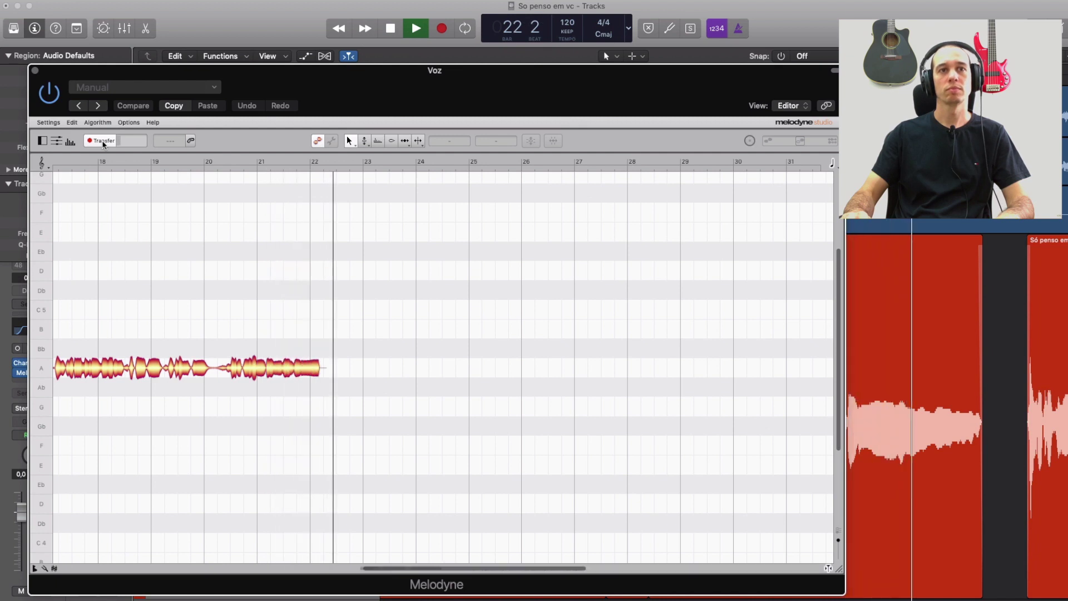
key(space)
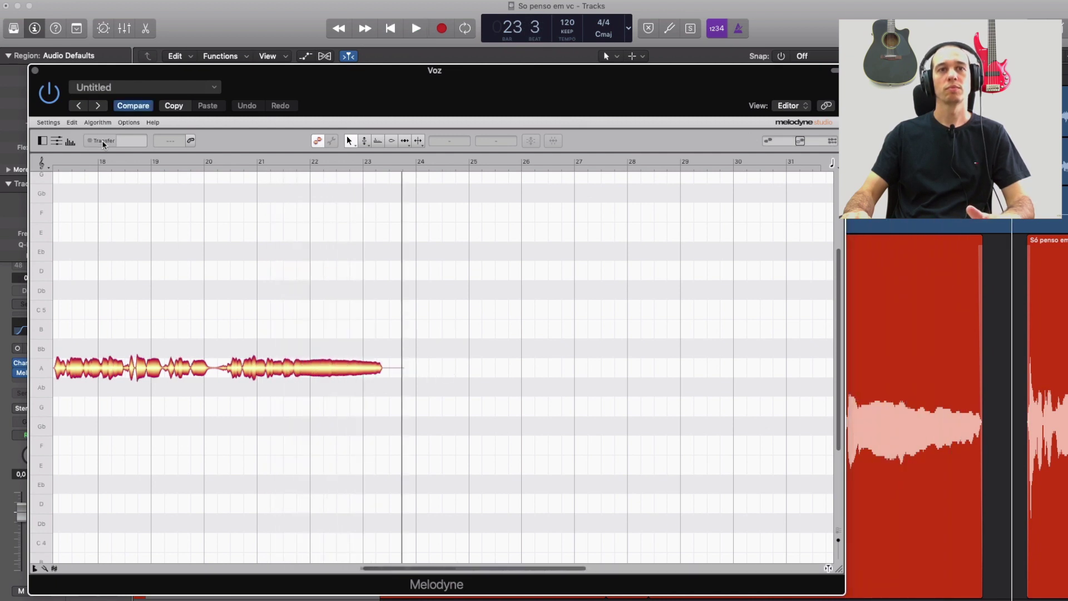
- Examine the detected vocal notes and check the Melodyne detection algorithm, keeping it on Melodic
drag(473, 568, 448, 570)
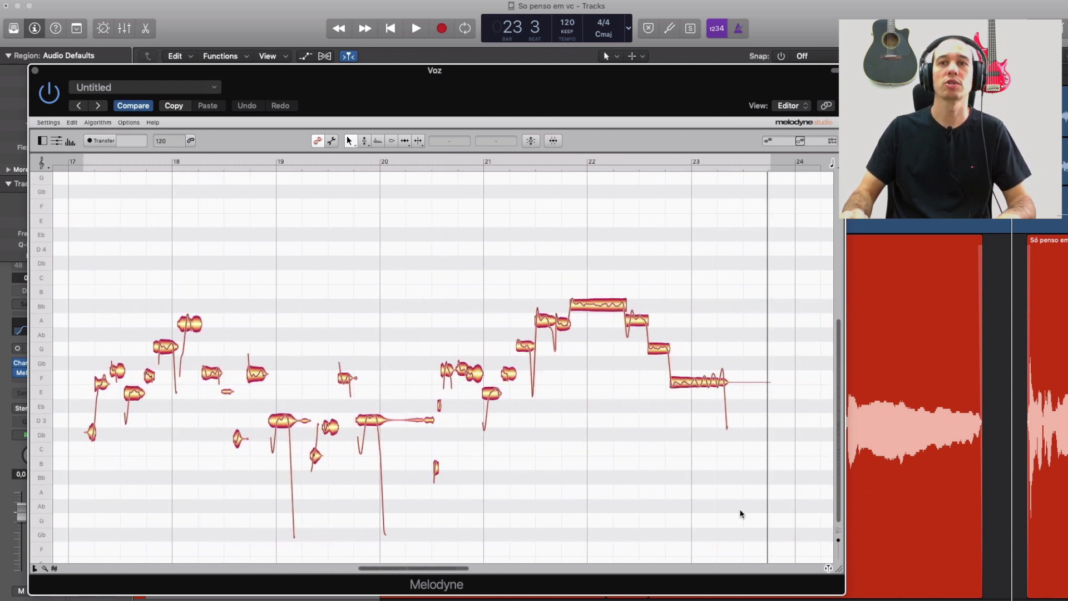
drag(838, 519, 838, 508)
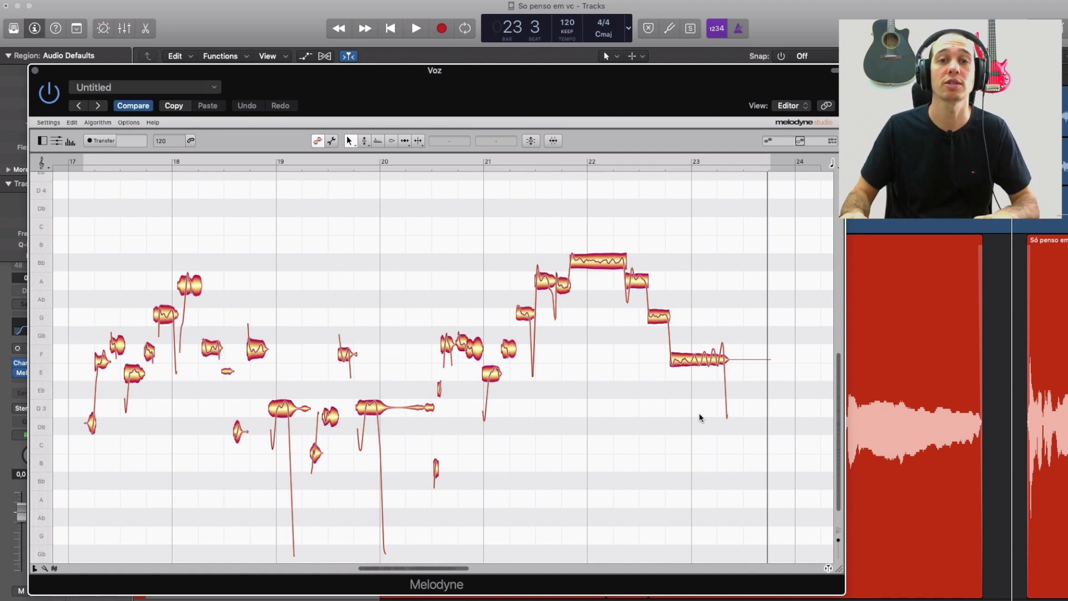
scroll(700, 417, right, 5)
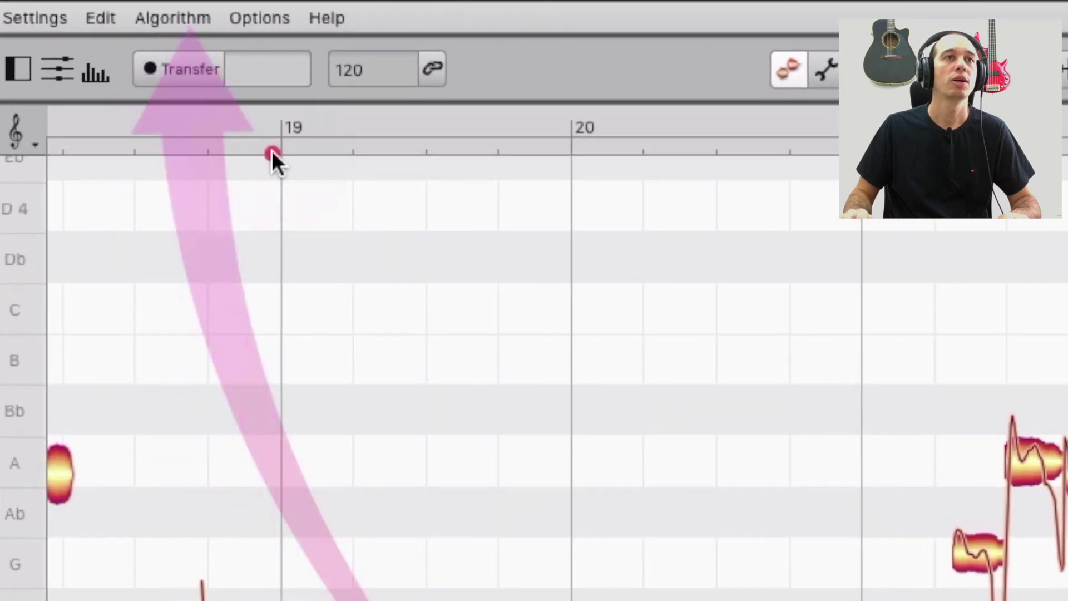
click(173, 15)
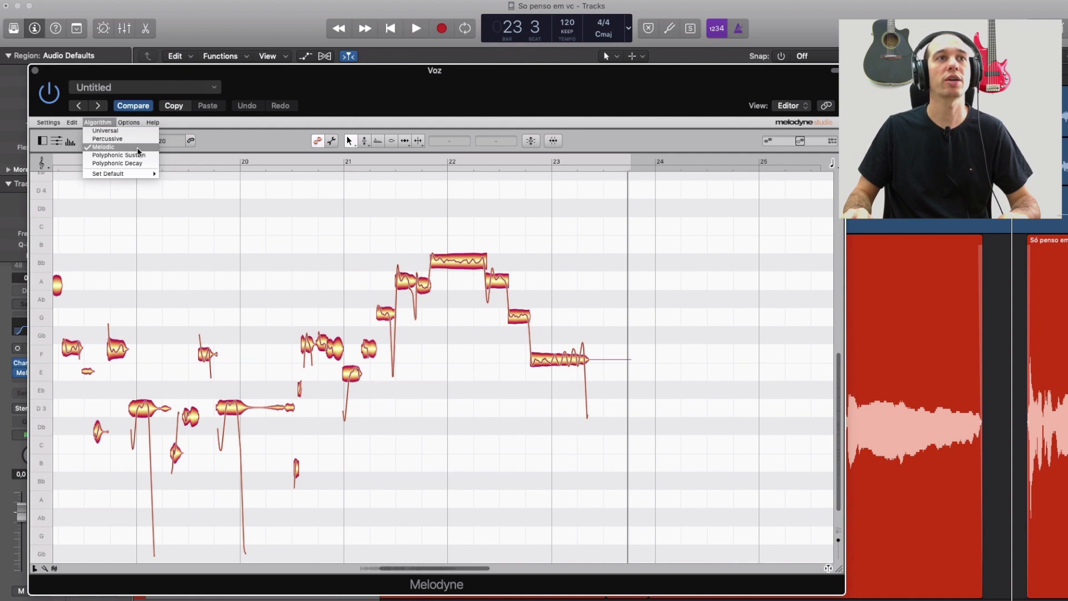
click(121, 157)
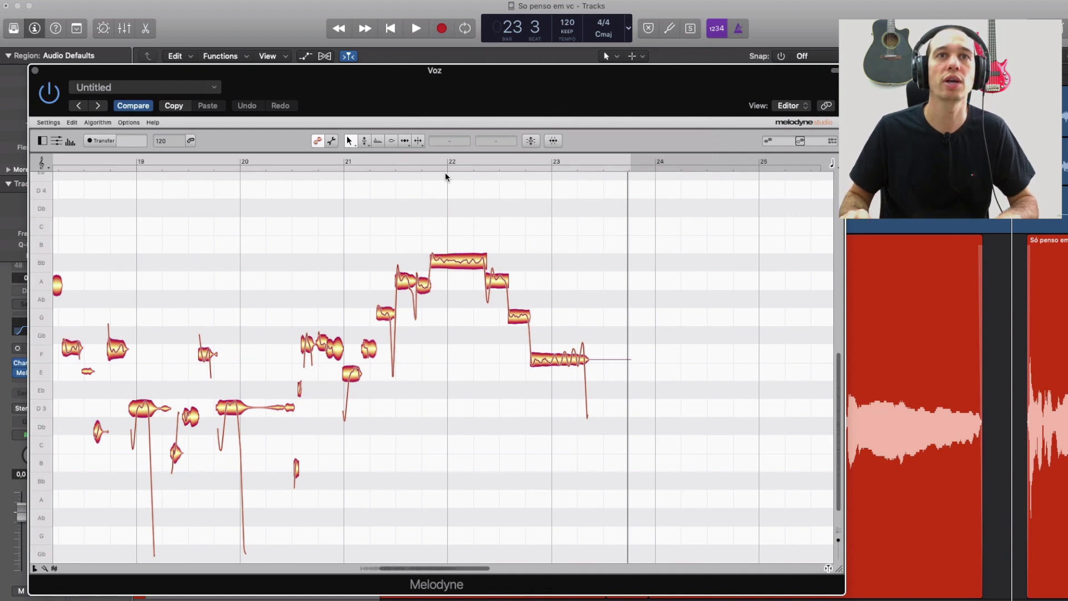
- Move the Melodyne window aside and play from the middle of bar 20 into bar 23 to hear the final note
drag(676, 80, 578, 98)
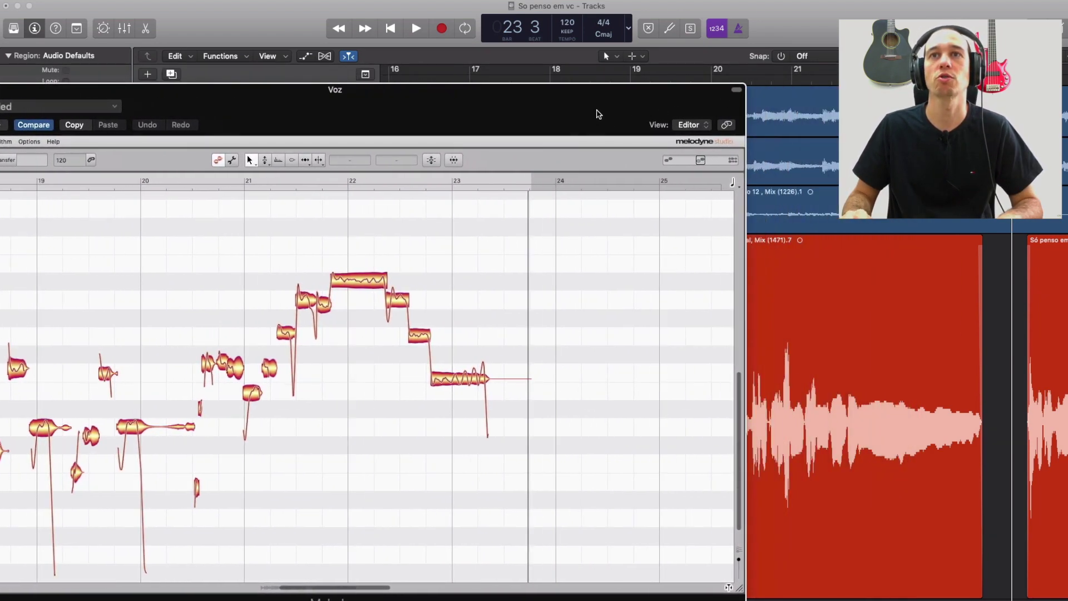
click(751, 78)
key(space)
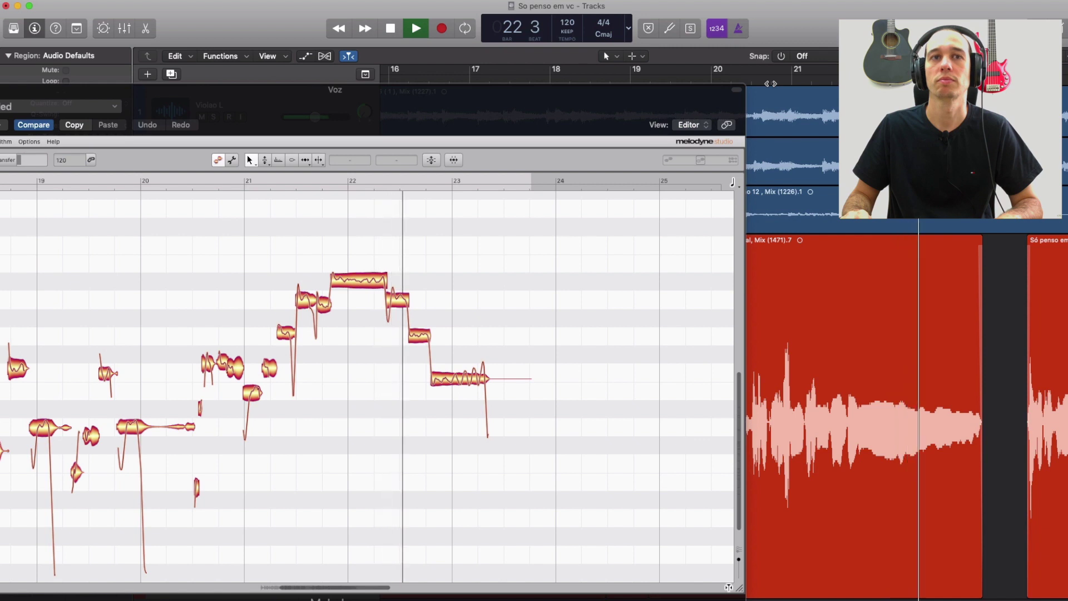
key(space)
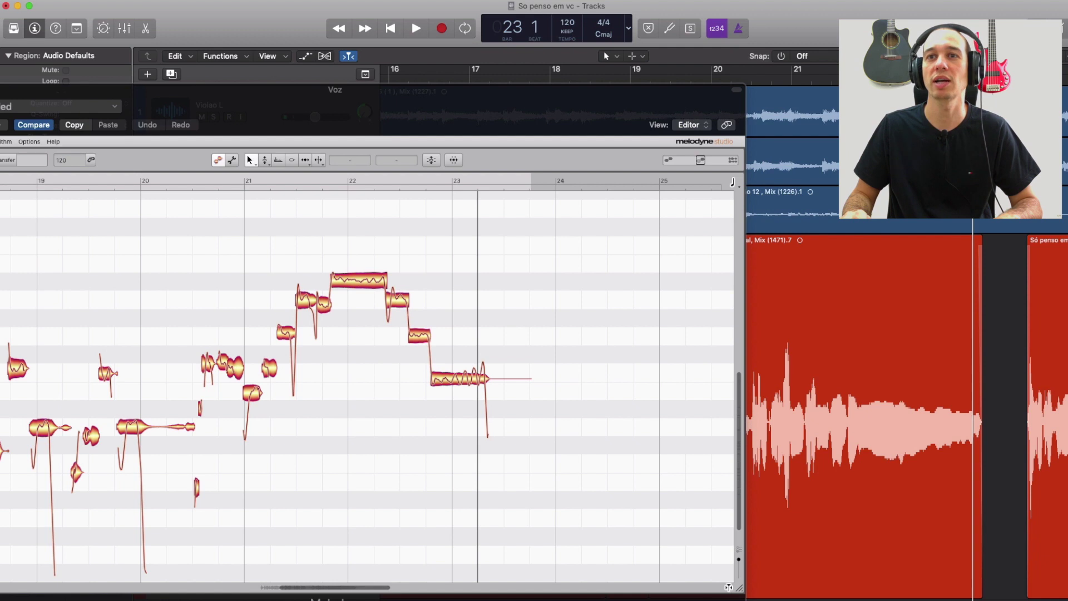
- Raise the last held note around bar 23 slightly to F 3, +7 ct, and play it back
click(451, 379)
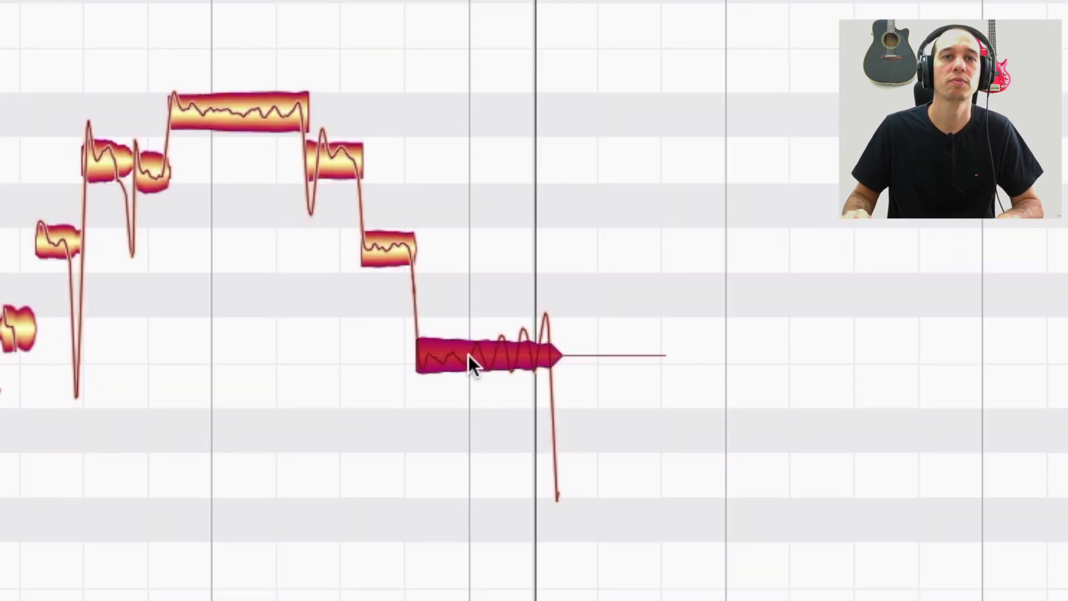
drag(468, 355, 470, 339)
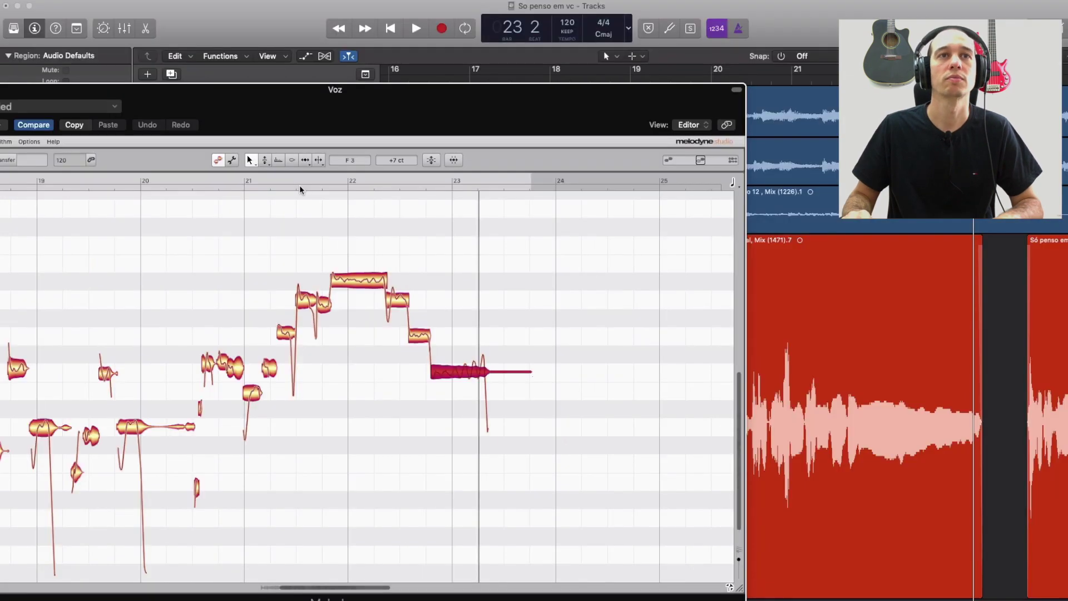
key(space)
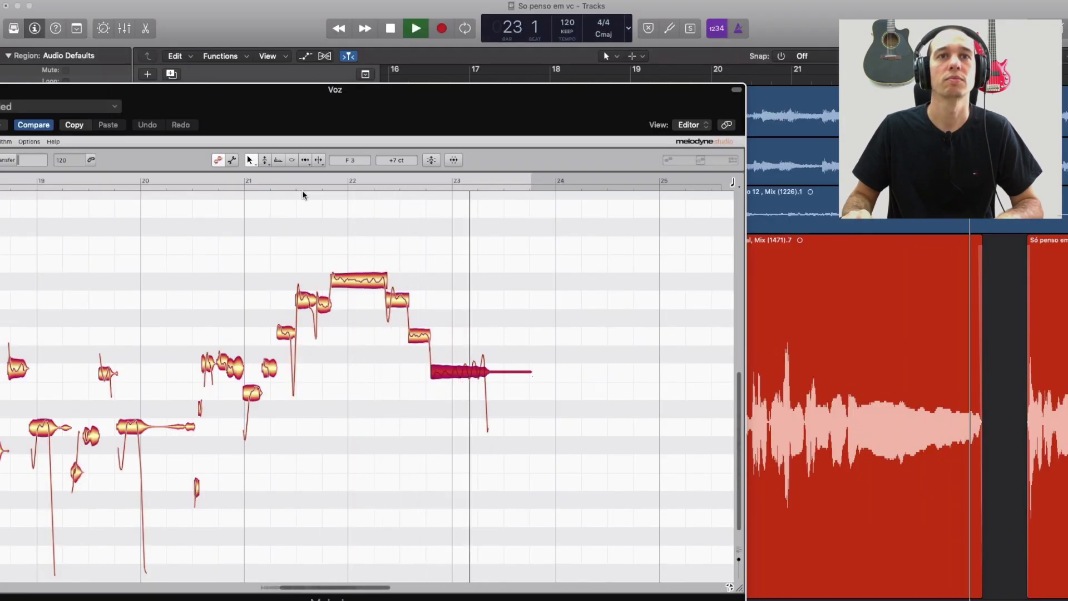
key(space)
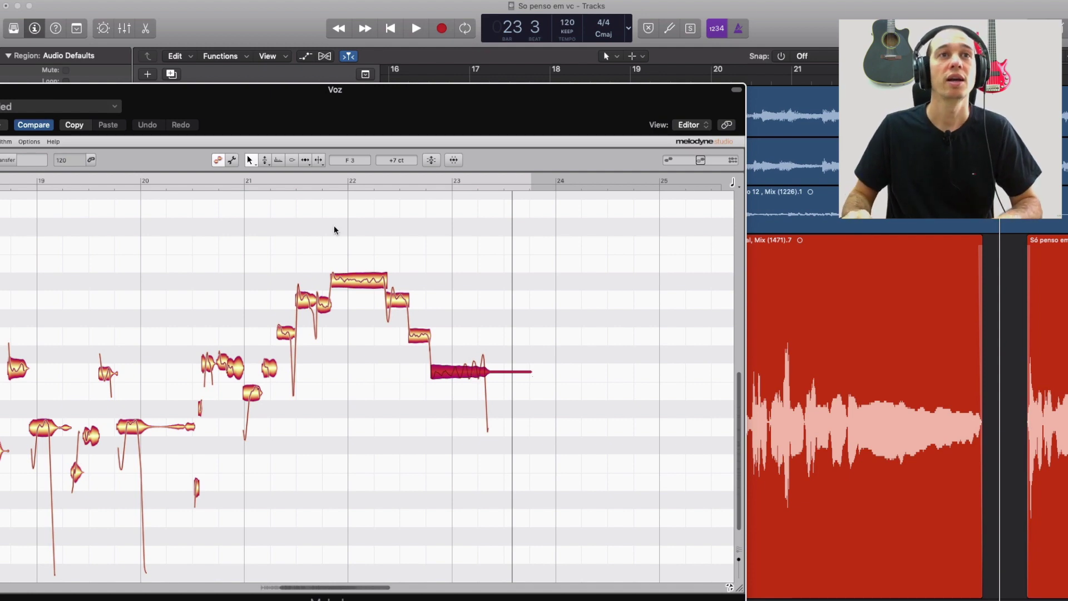
- Try reducing the pitch modulation of the last held note around bar 23 to 38 %, and restore it to 100 %
click(266, 164)
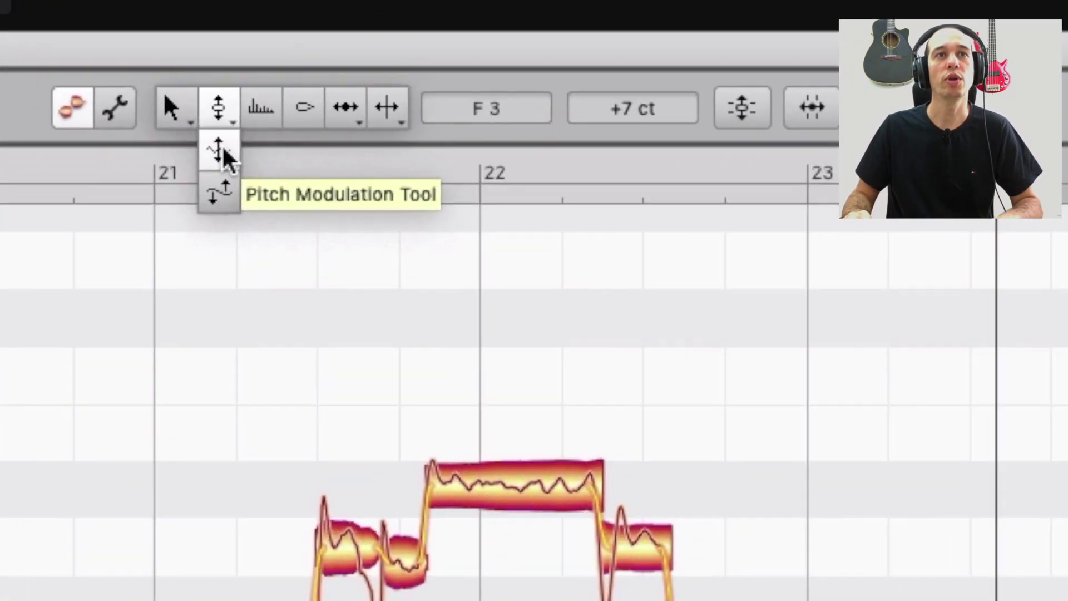
click(224, 150)
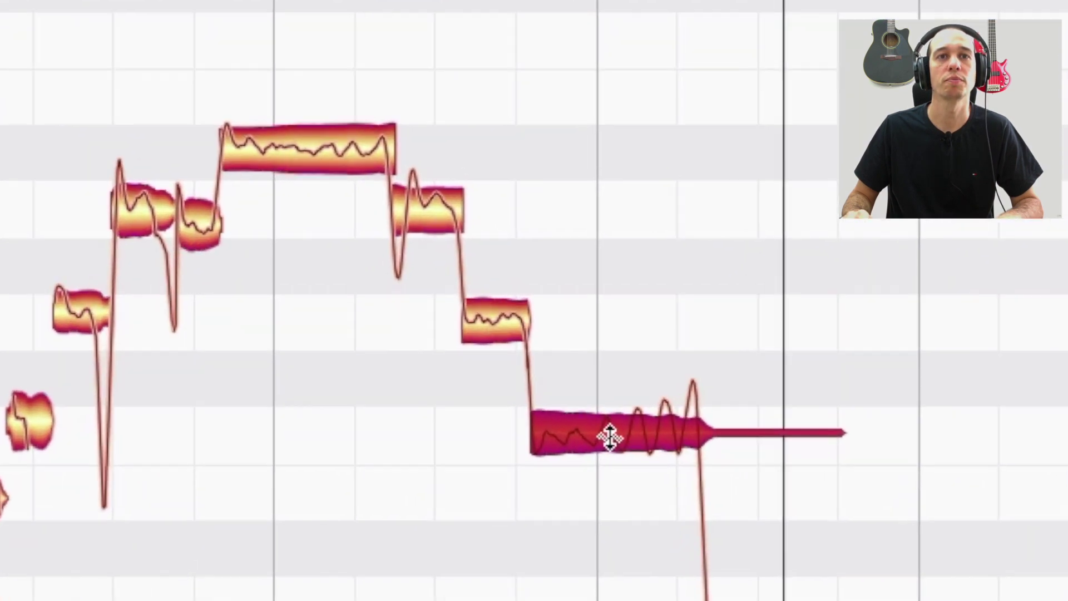
drag(455, 373, 455, 383)
drag(604, 470, 597, 544)
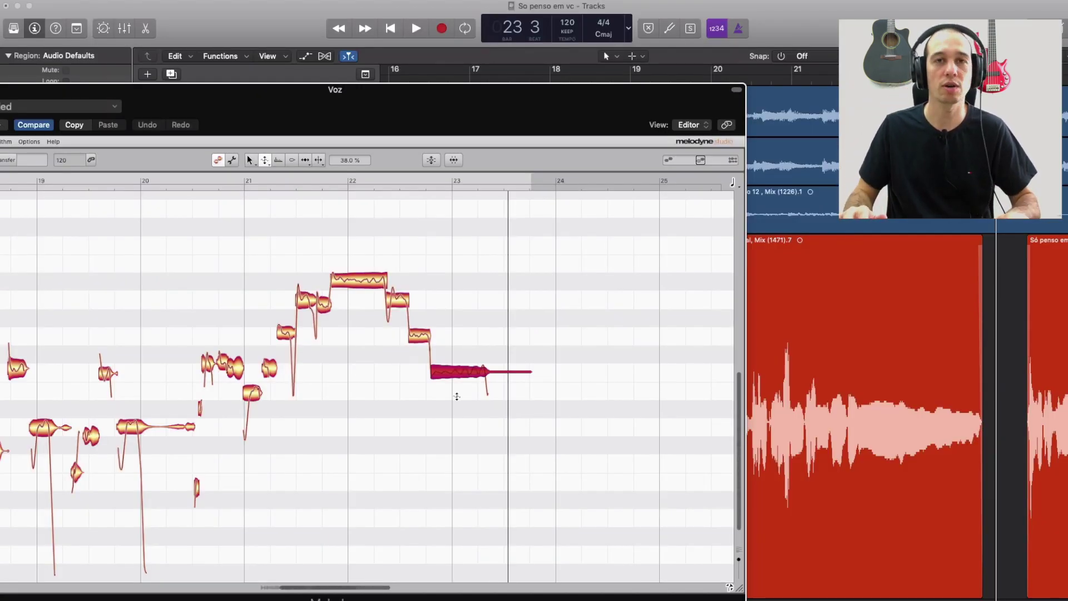
double_click(457, 396)
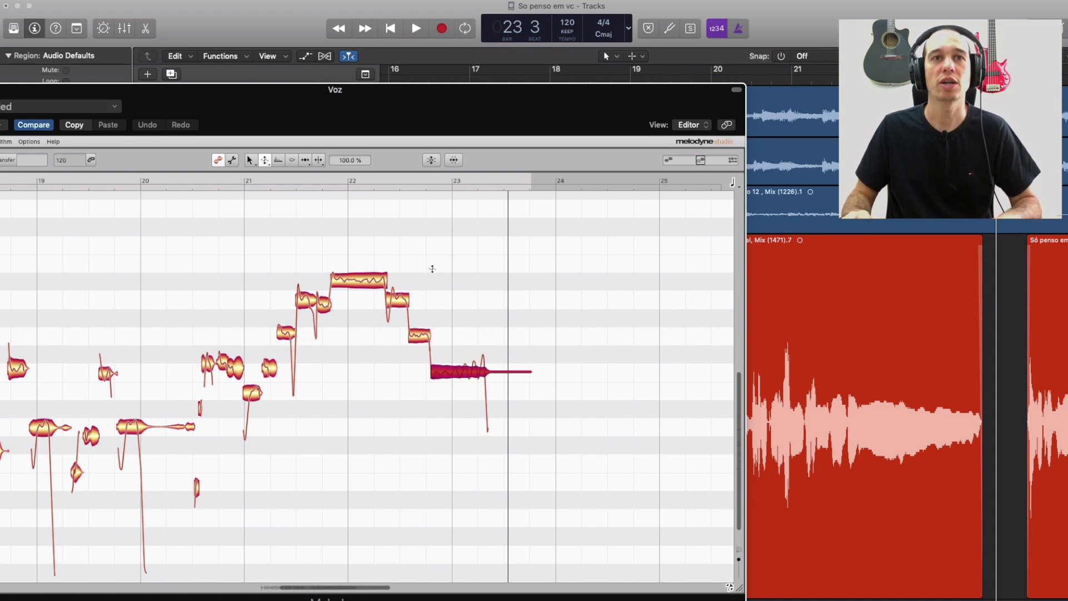
click(250, 161)
- Try raising the long note around bar 22 to B 3, play it back, and return it to Bb 3
scroll(389, 369, left, 3)
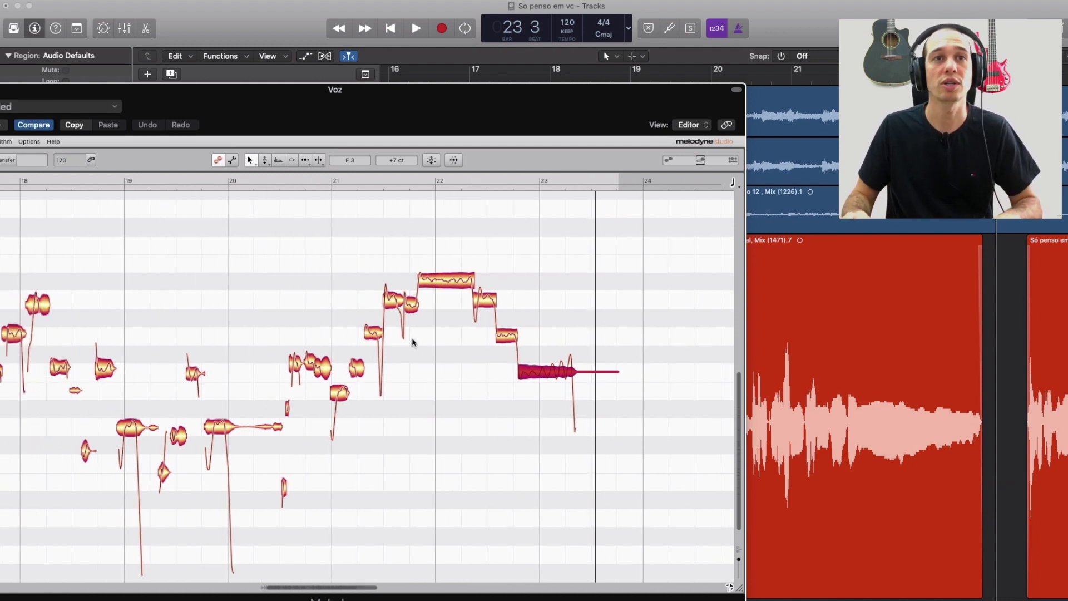
click(448, 282)
key(Up)
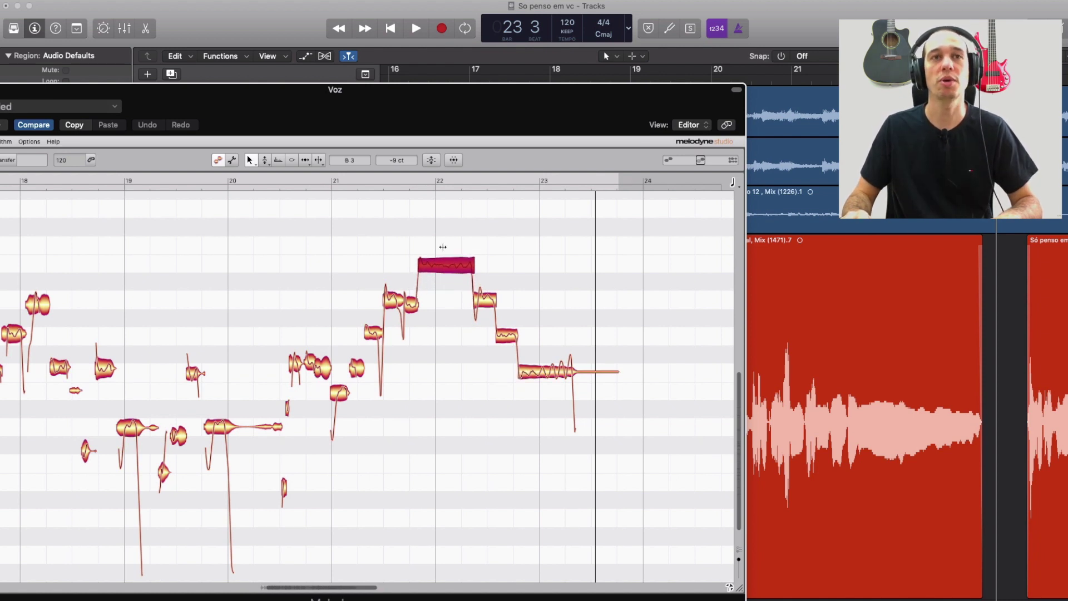
click(349, 183)
key(space)
key(Down)
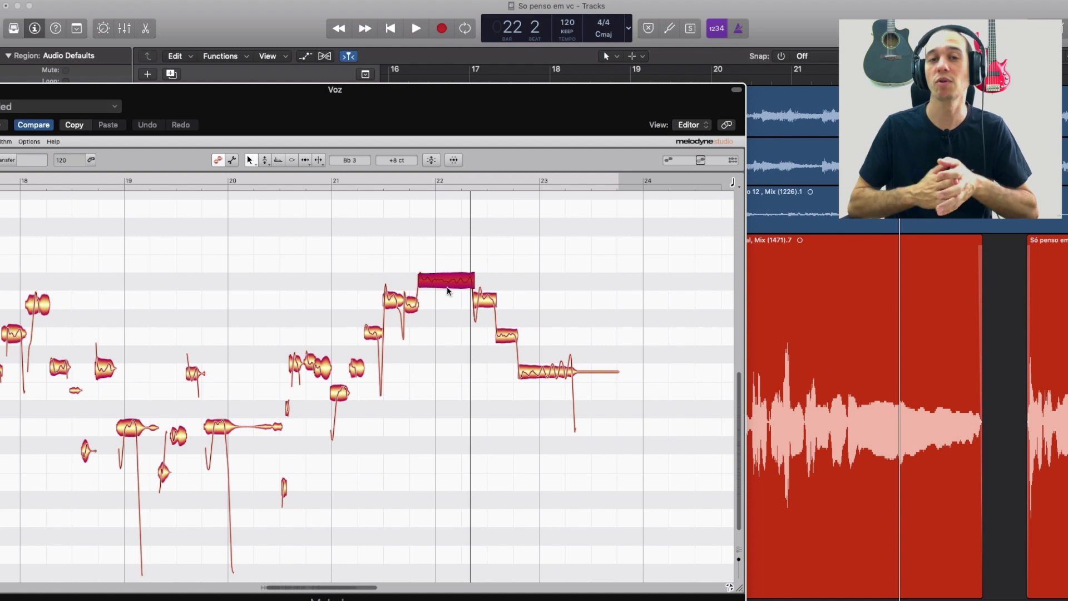
- Correct the pitch of the notes from bar 17 to just before bar 21 with Pitch Center 60 % and Pitch Drift 0 %
scroll(448, 289, left, 3)
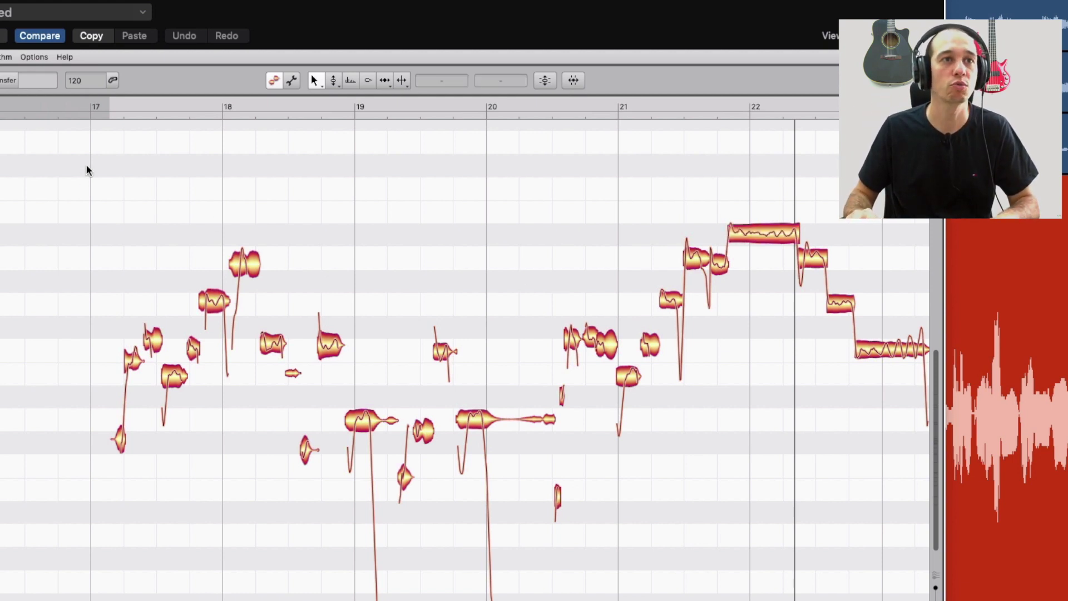
drag(86, 166, 609, 581)
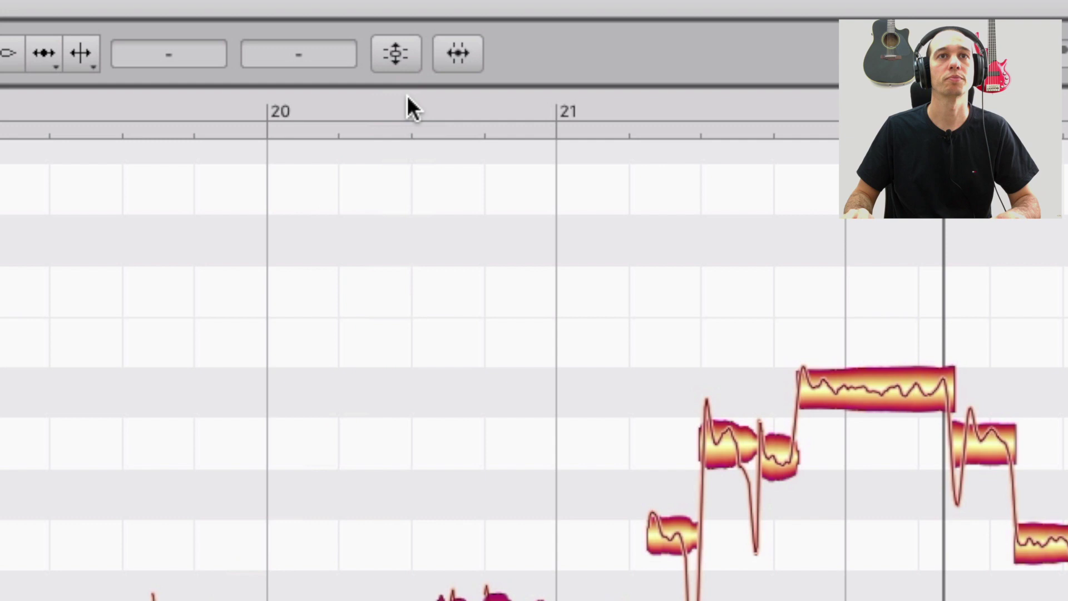
click(396, 52)
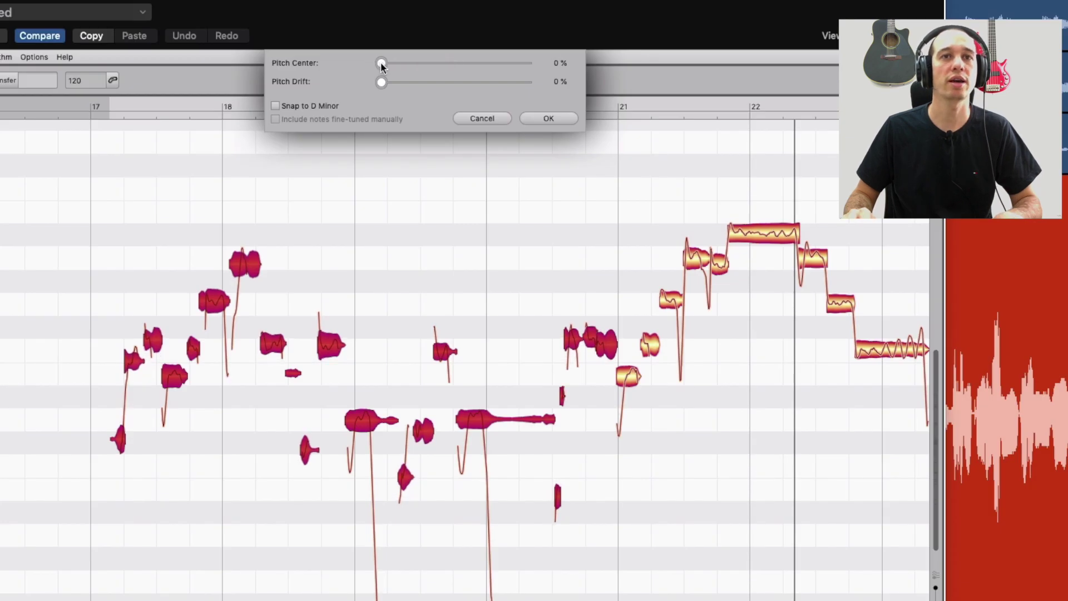
drag(381, 65, 526, 64)
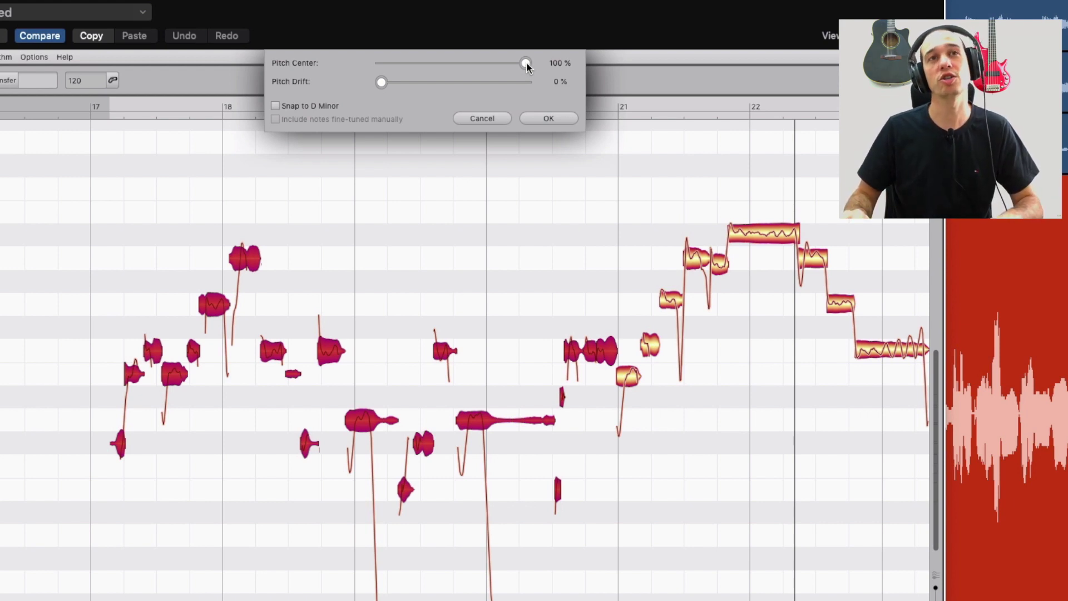
drag(526, 62, 471, 63)
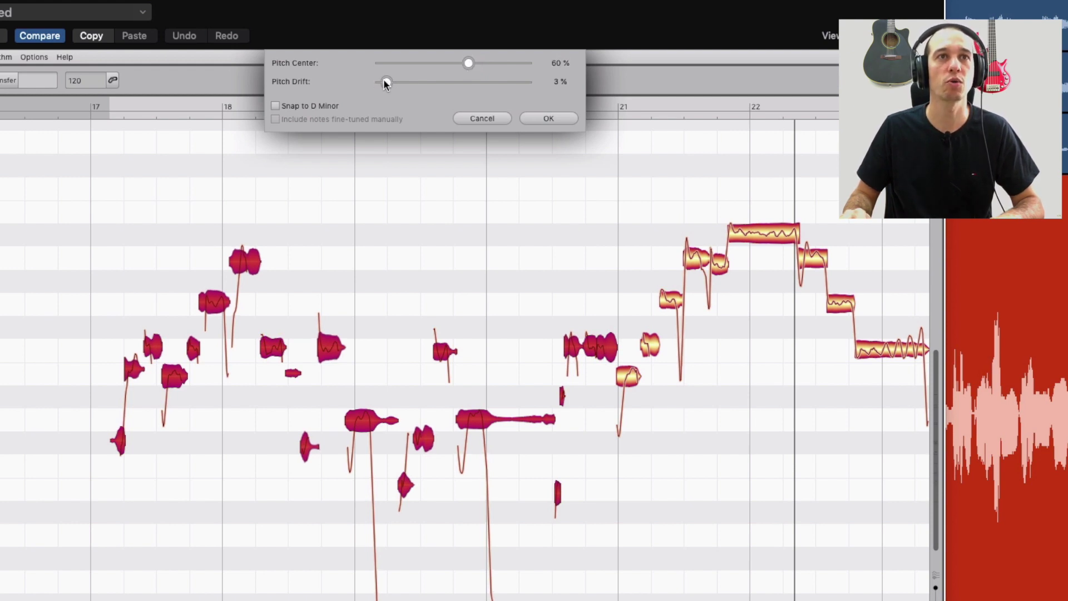
drag(385, 82, 416, 82)
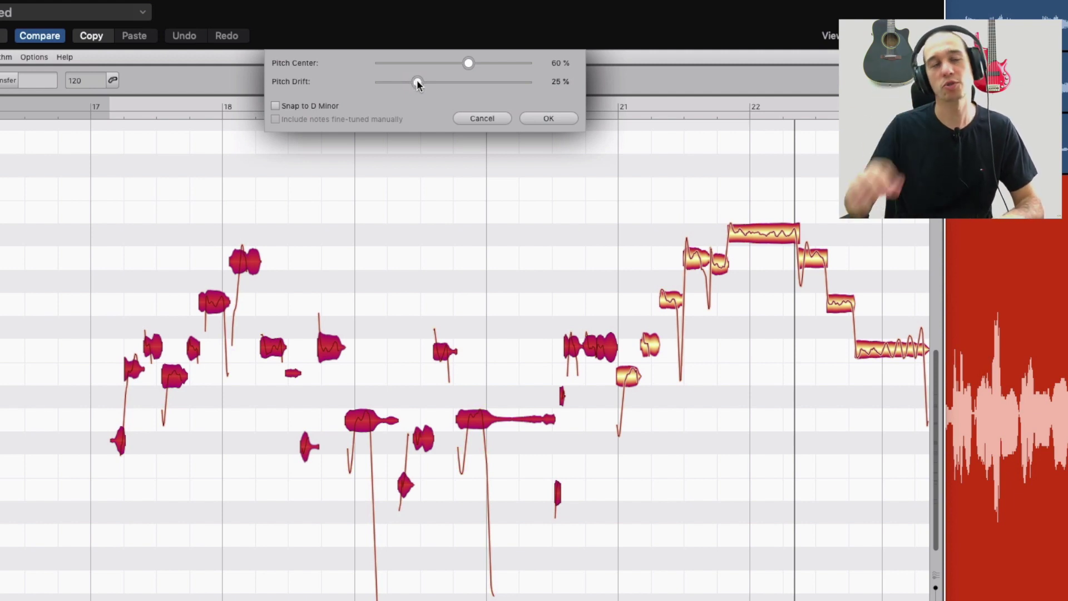
drag(418, 83, 351, 84)
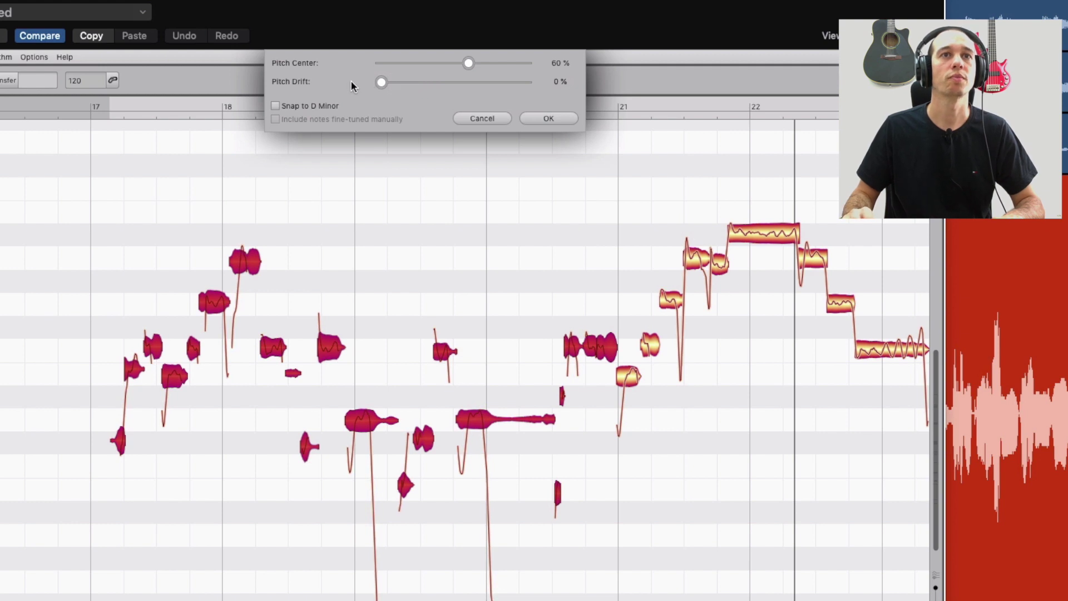
click(540, 118)
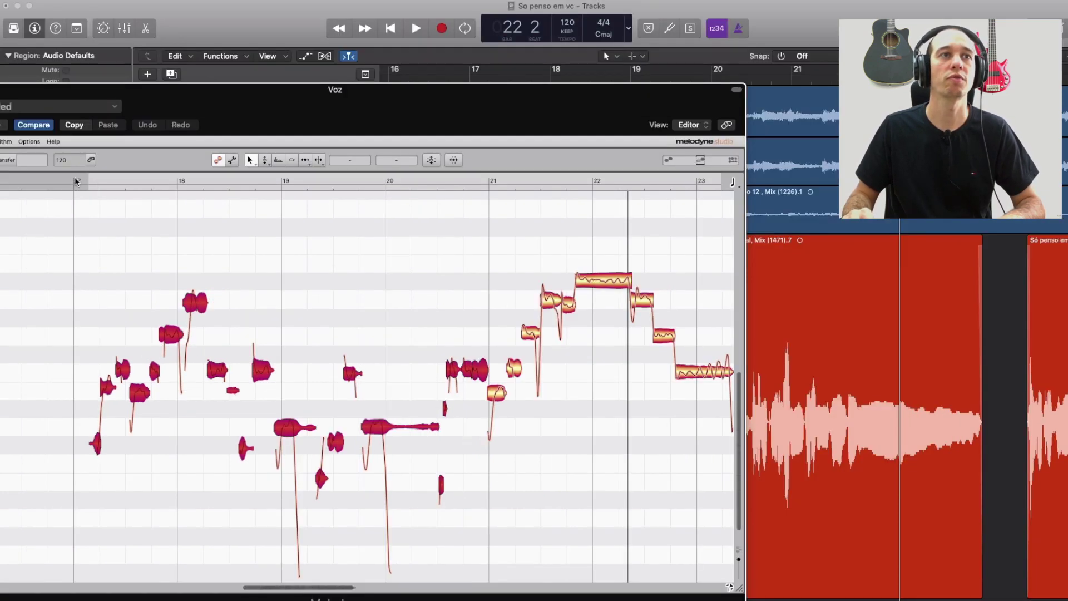
click(76, 181)
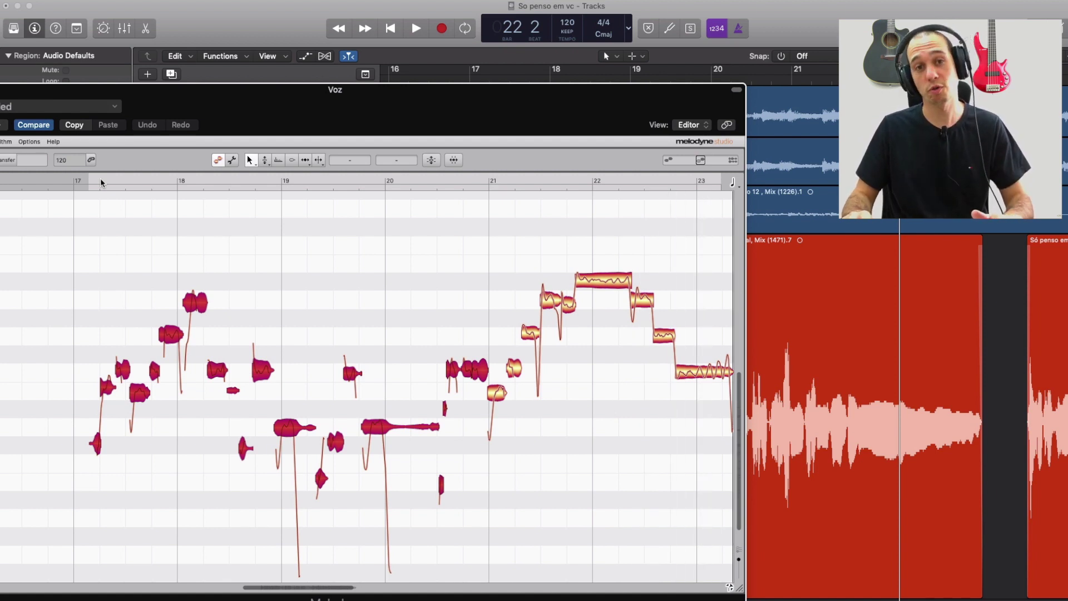
click(95, 265)
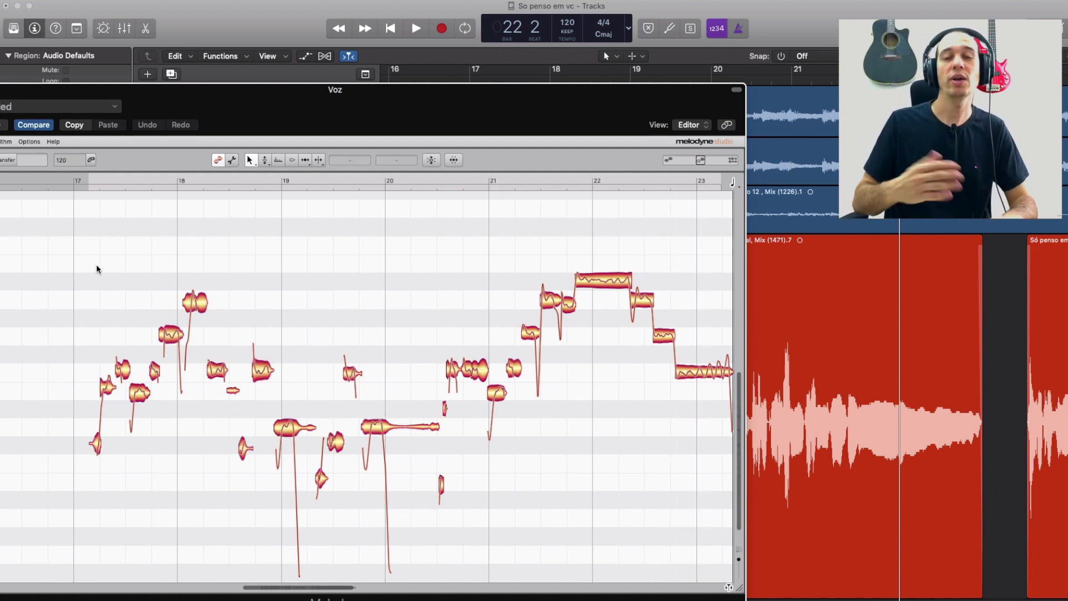